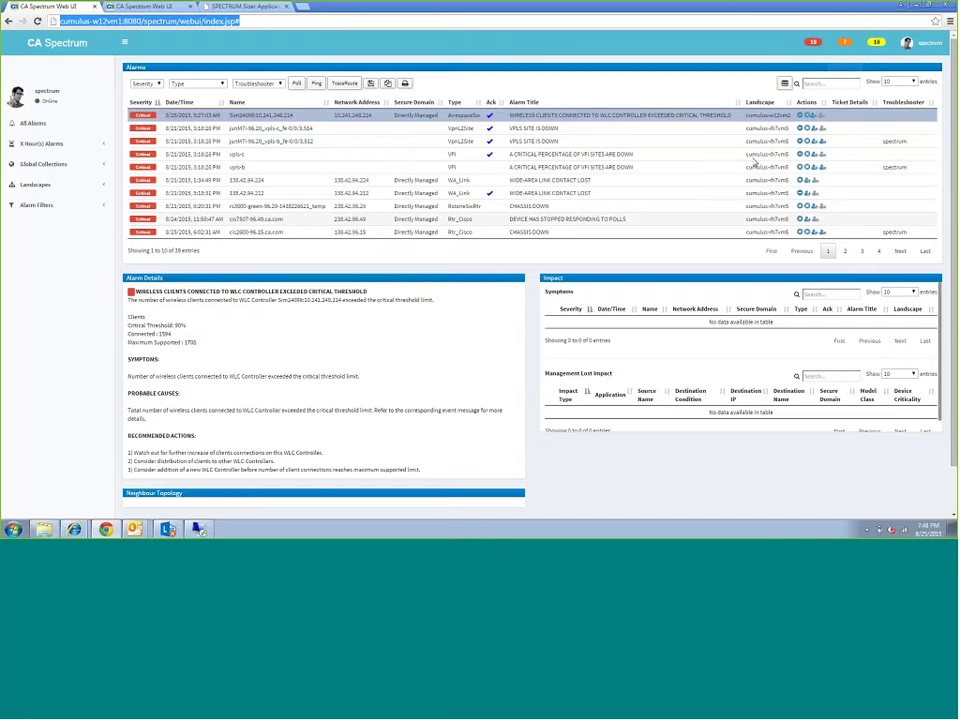
Hide the Network Address, Type, Secure Domain, Alarm Title, Landscape and Actions columns in the alarms table.
click(877, 106)
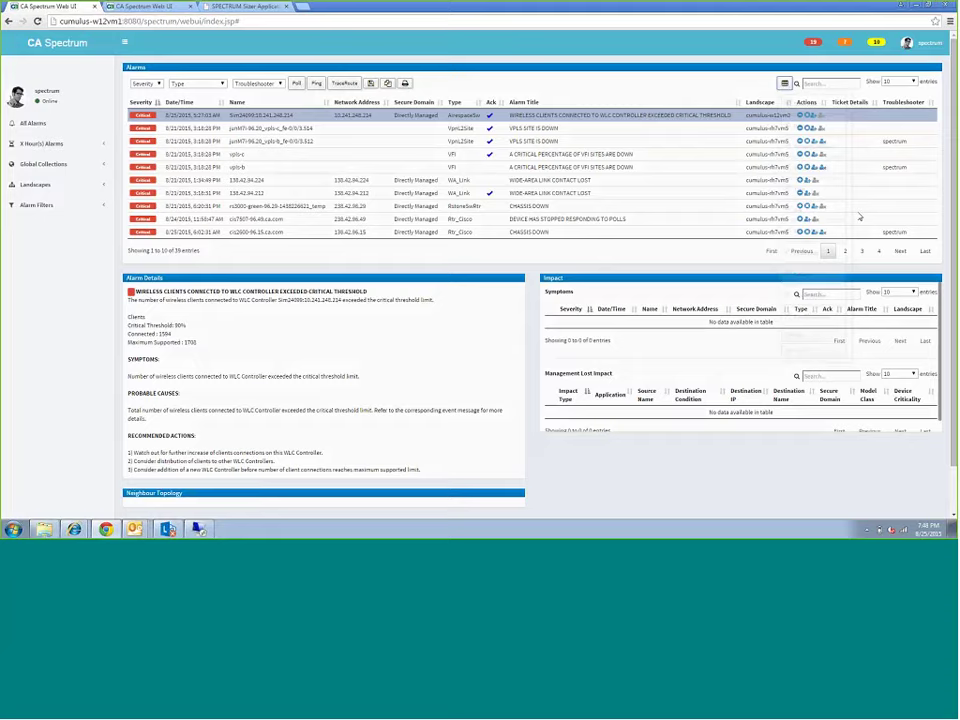
click(784, 83)
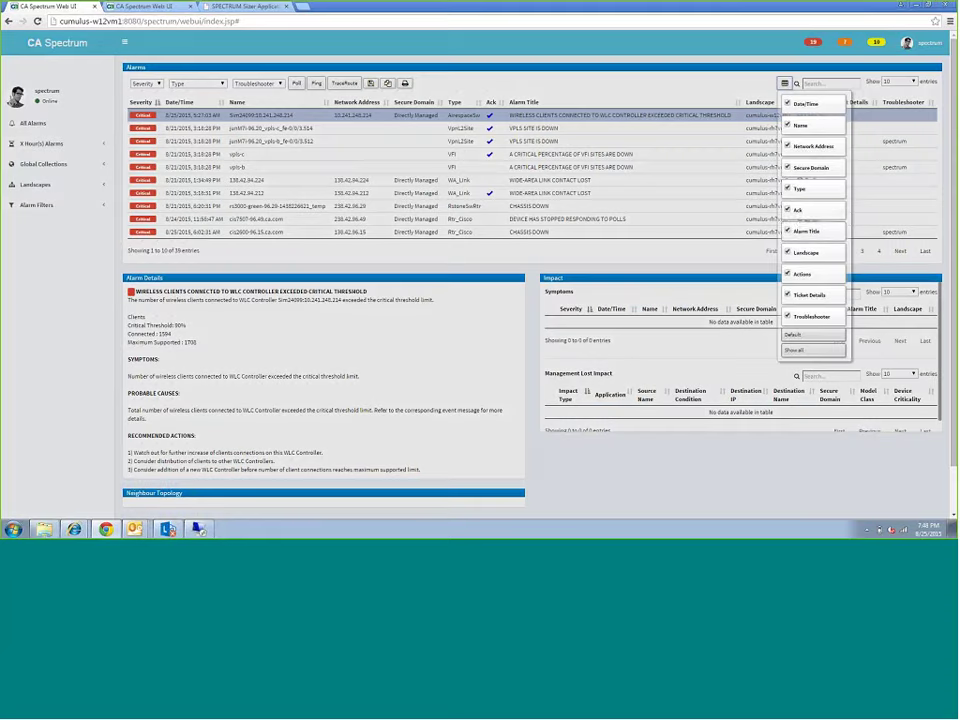
click(789, 146)
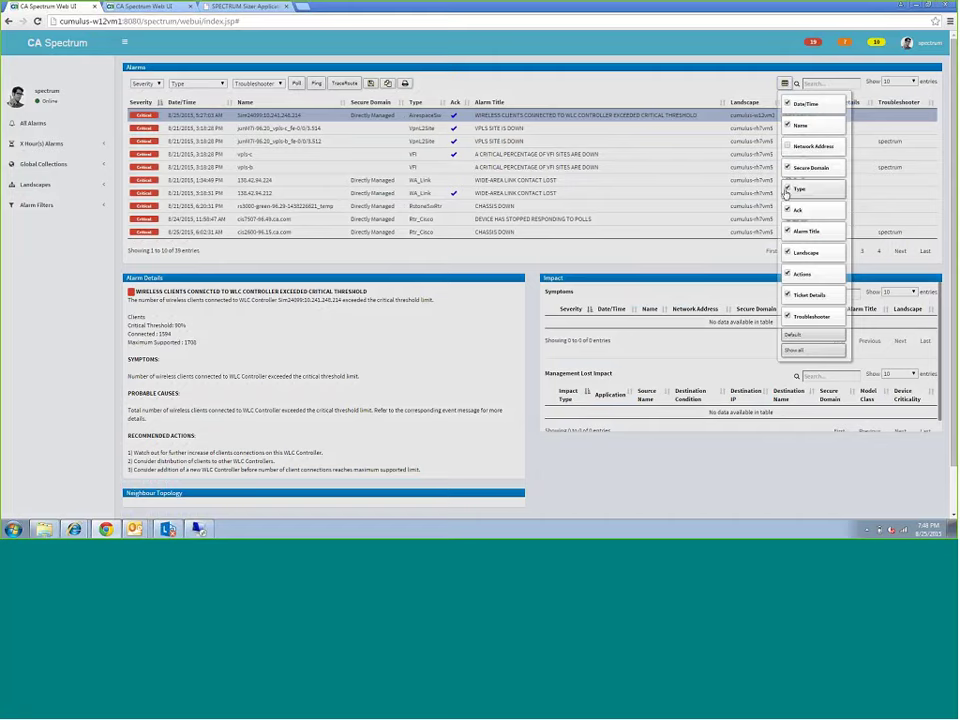
click(787, 189)
click(787, 167)
click(787, 231)
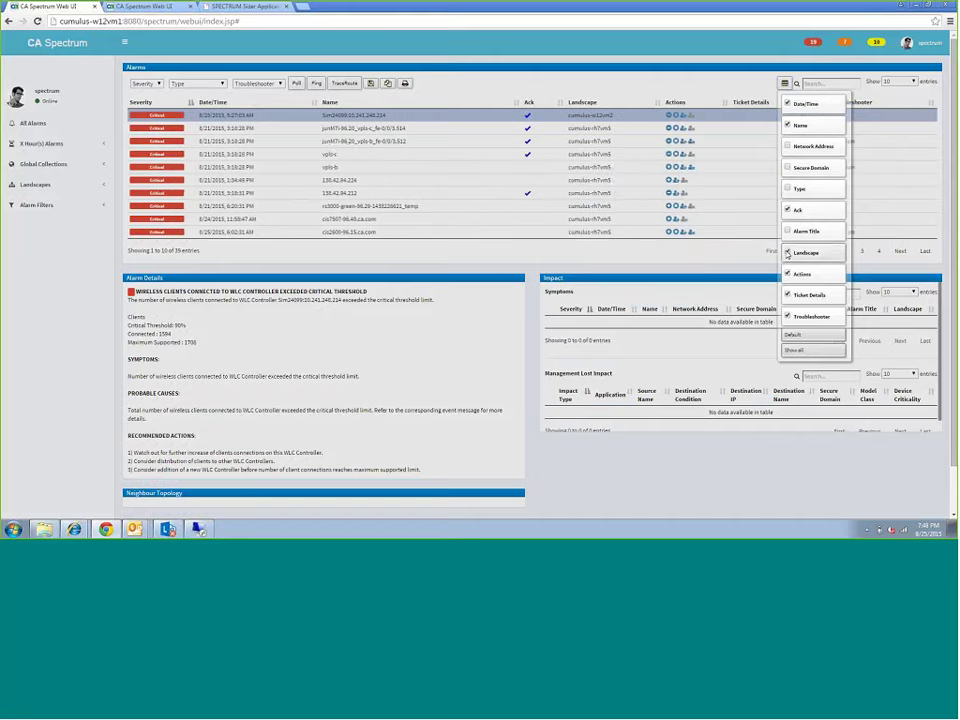
click(787, 252)
click(787, 273)
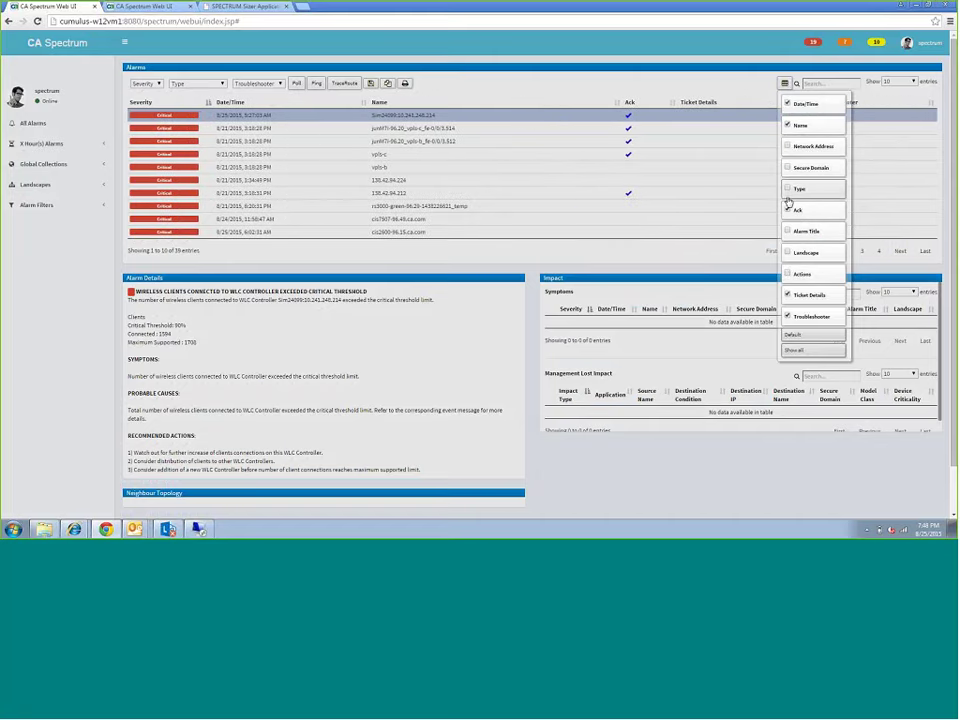
Restore the alarms table's default columns, show all available columns and close the column chooser.
click(795, 338)
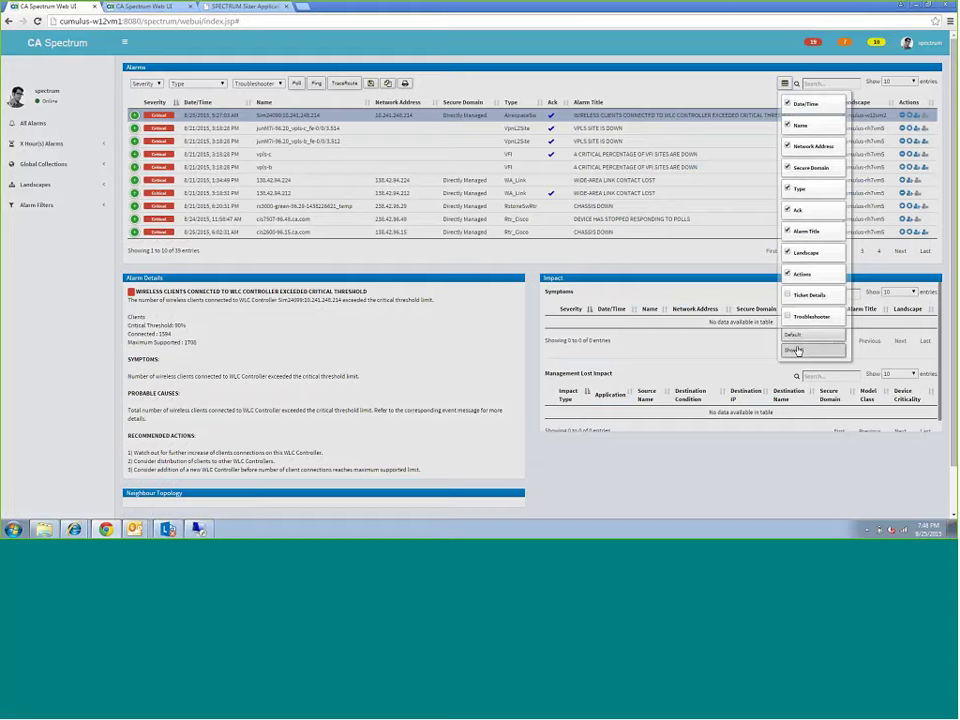
click(797, 351)
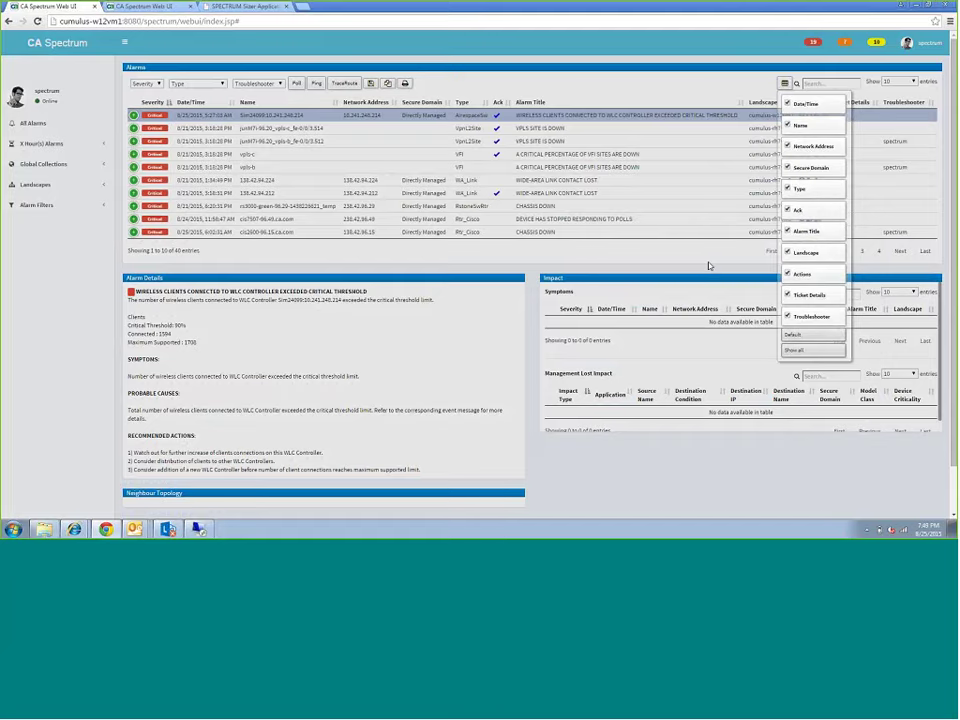
click(784, 84)
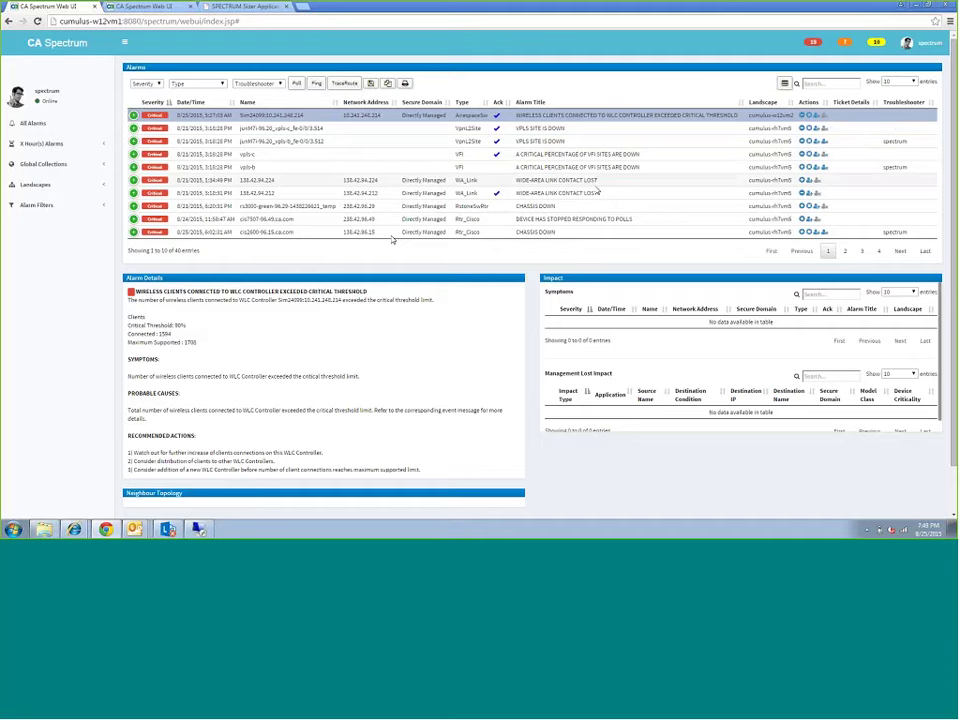
Review the details of several critical alarms, including vpls-c, the 138.42.94.212 wide-area link, cis7507-96.49.ca.com and vpls-b.
click(222, 154)
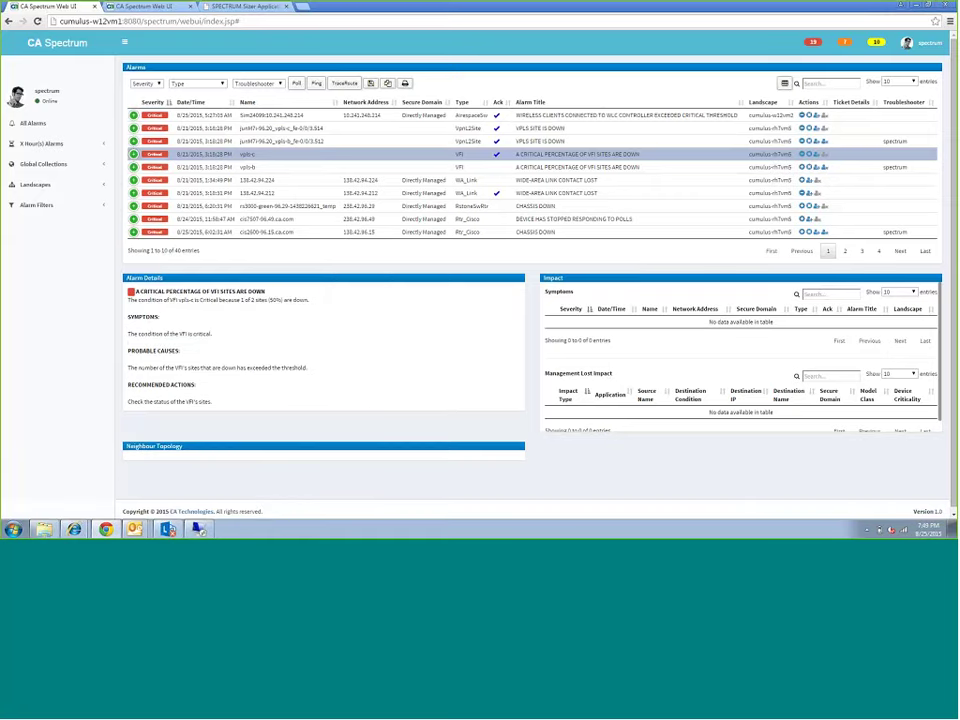
click(232, 193)
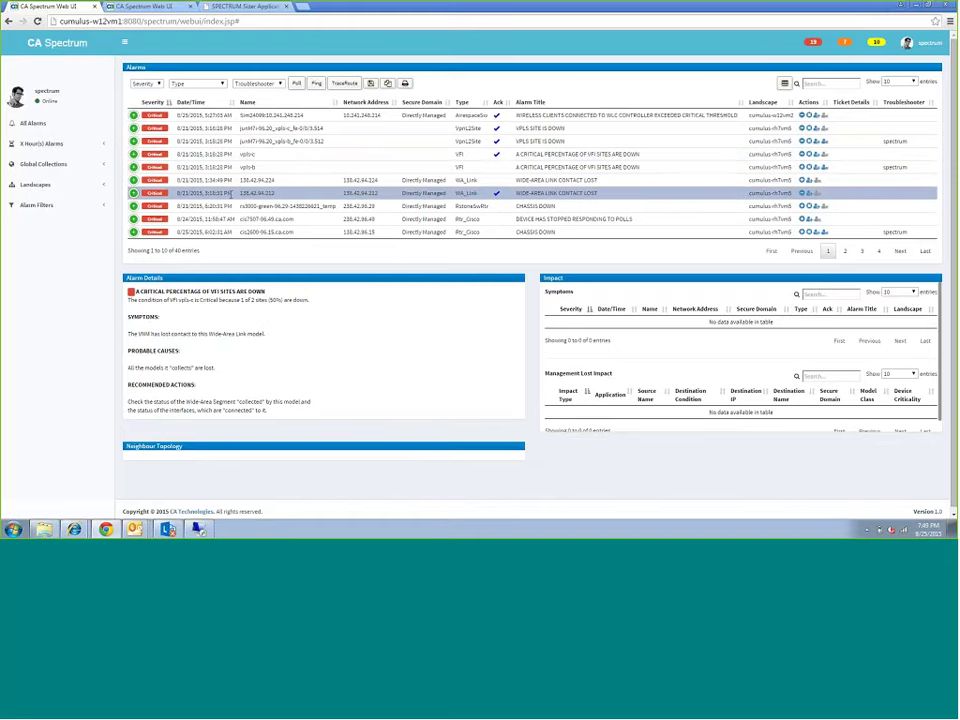
click(240, 218)
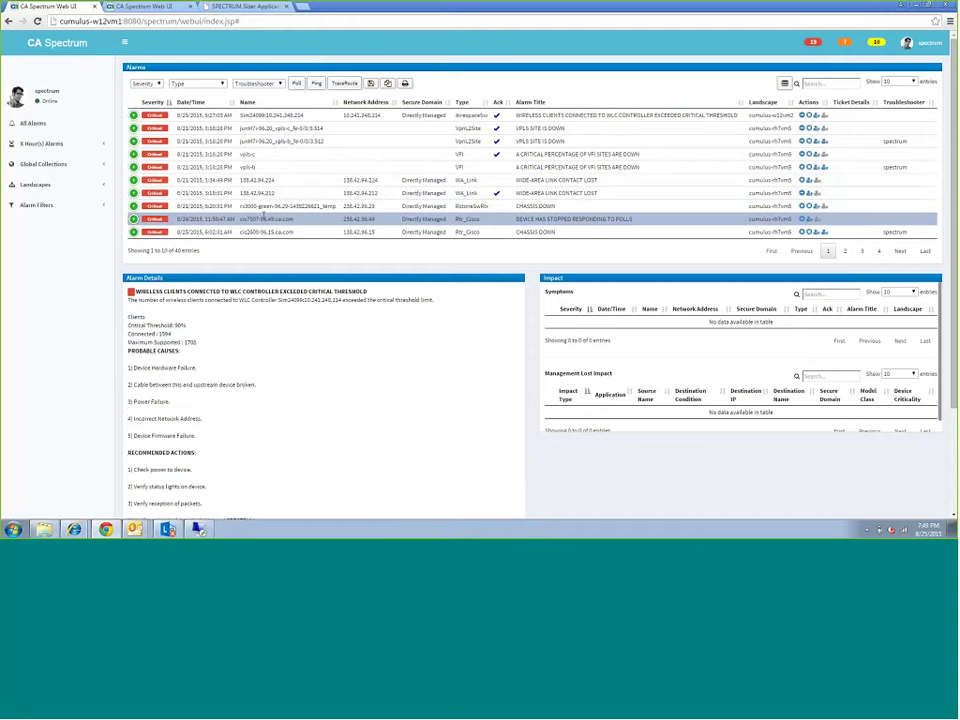
click(298, 167)
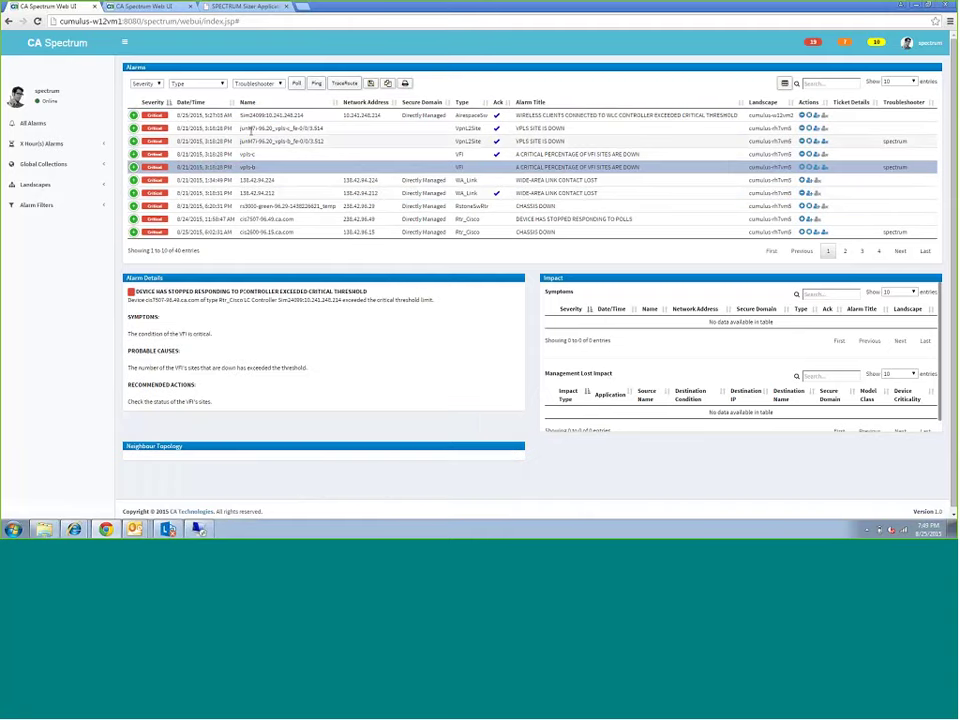
click(251, 129)
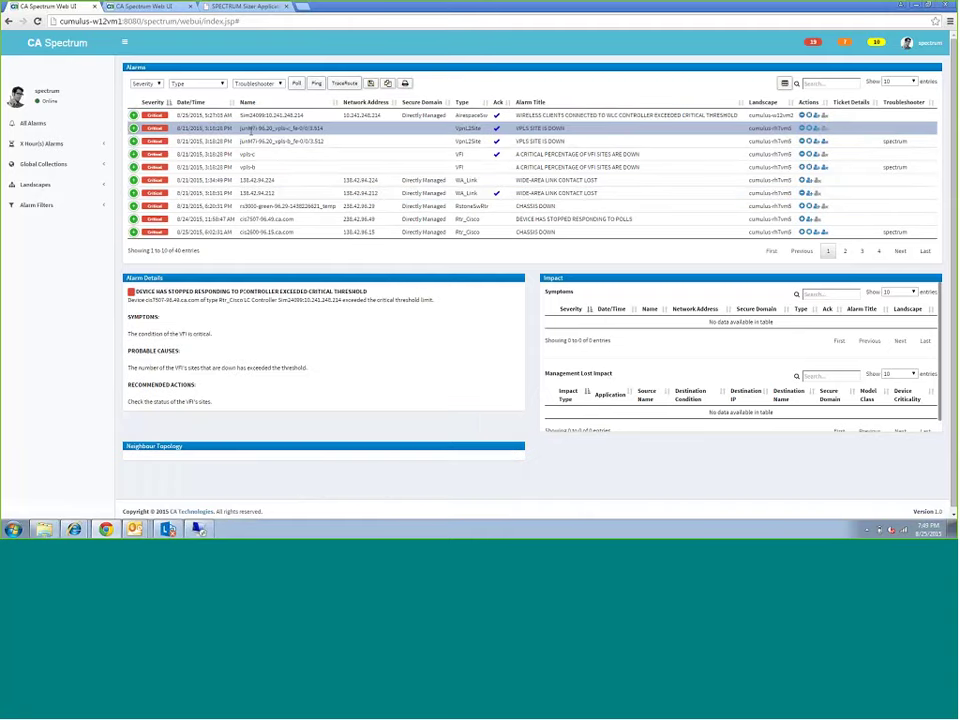
Show the minor and then the major alarms, checking details of individual entries such as cis7505-96.10.ca.com and ssr2000-96.53.
click(877, 42)
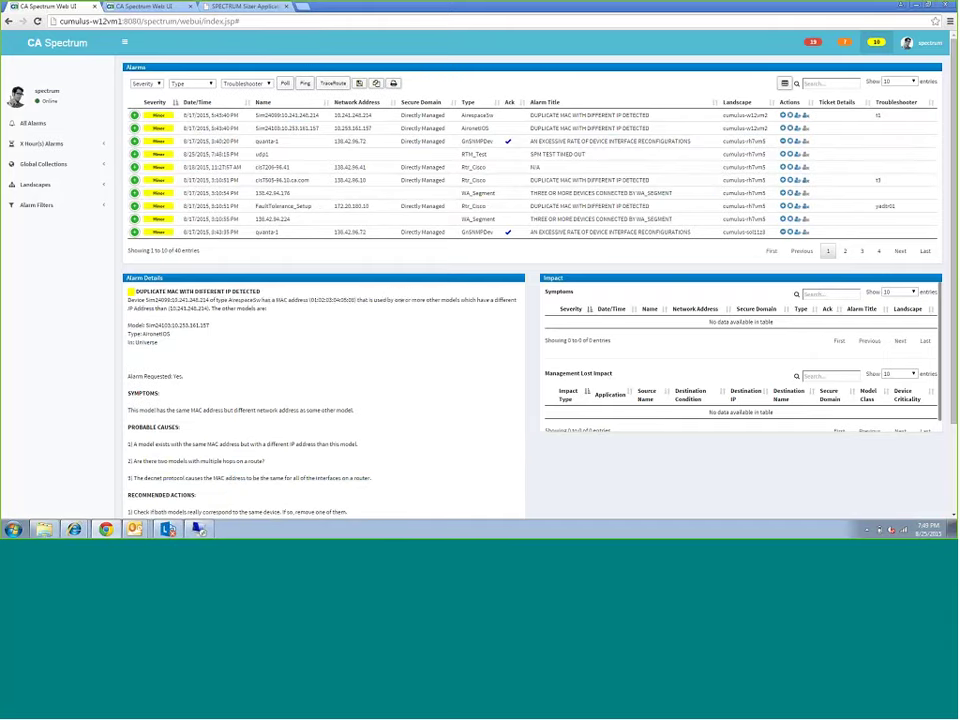
click(222, 183)
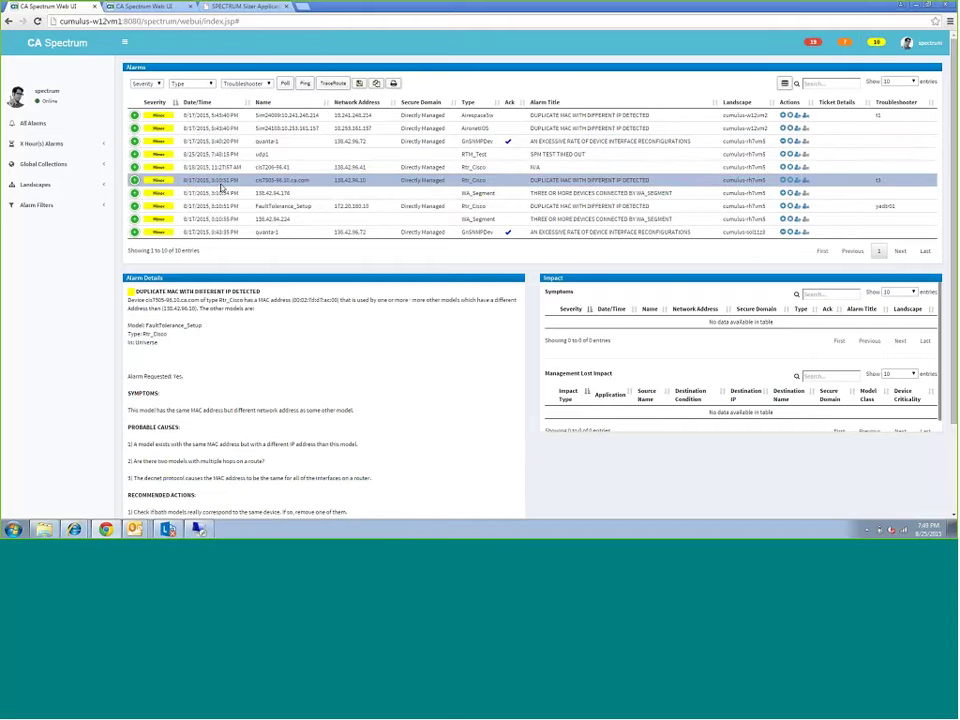
click(849, 50)
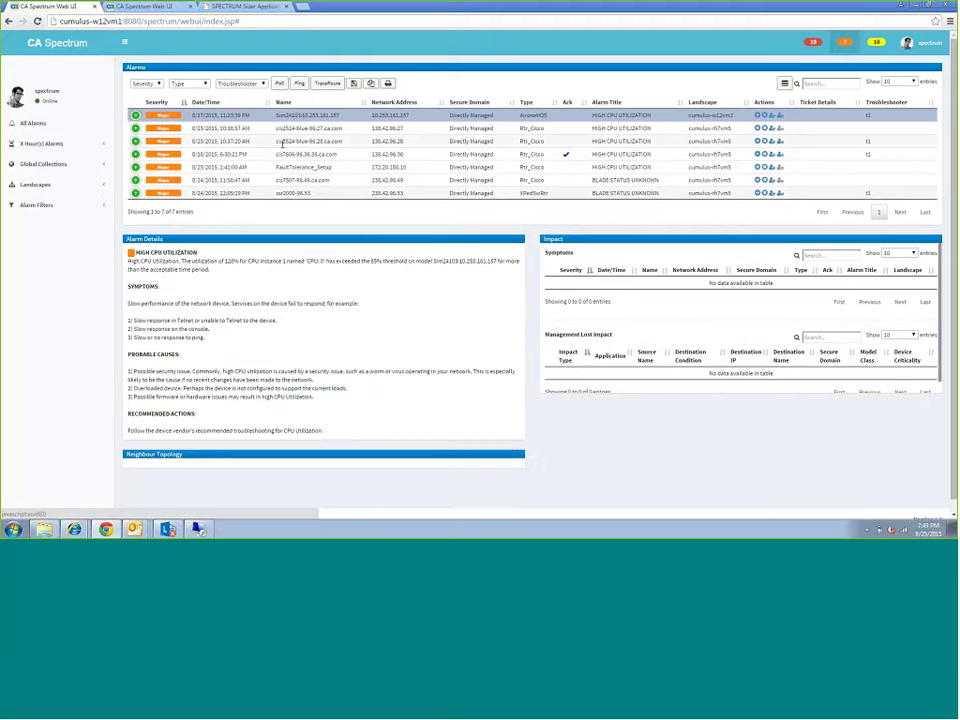
click(280, 143)
click(283, 167)
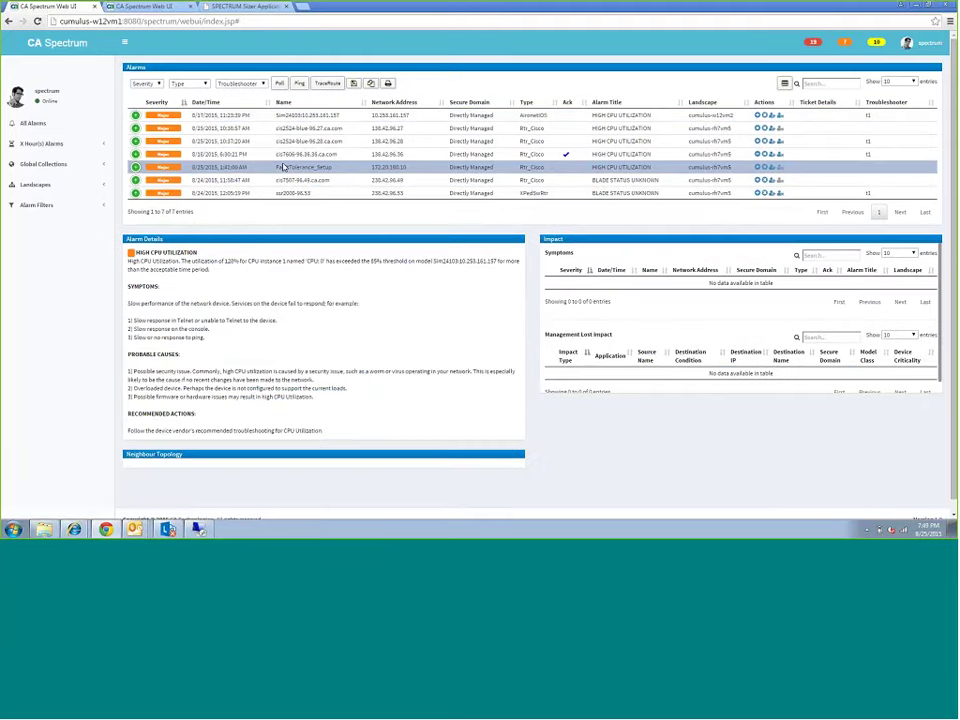
click(290, 192)
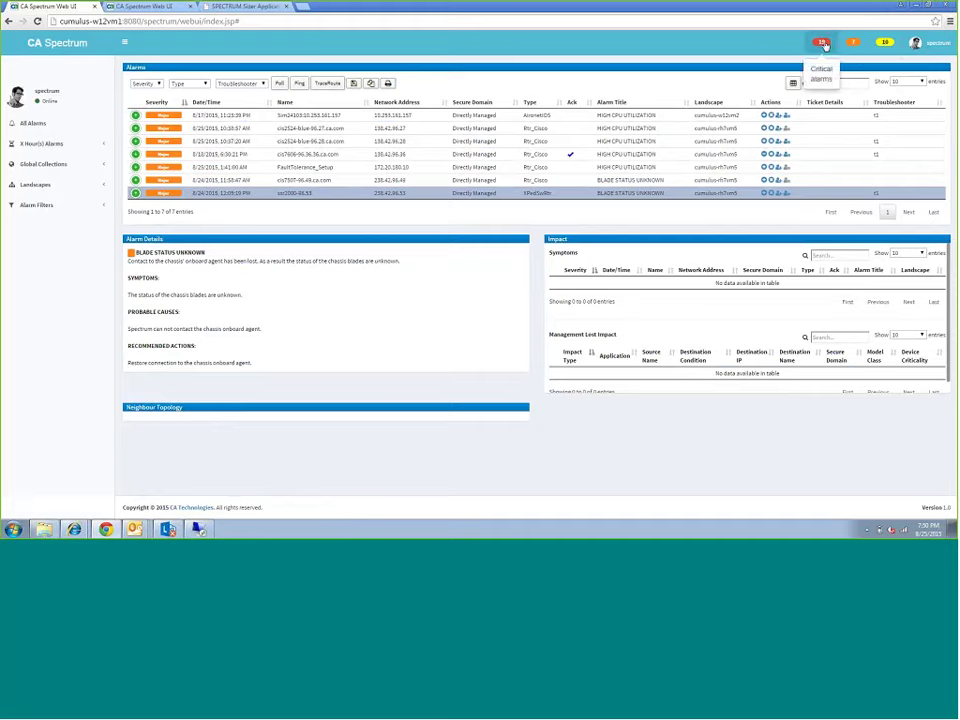
View the critical and then the major alarms, and look at the signed-in user's account options.
click(823, 43)
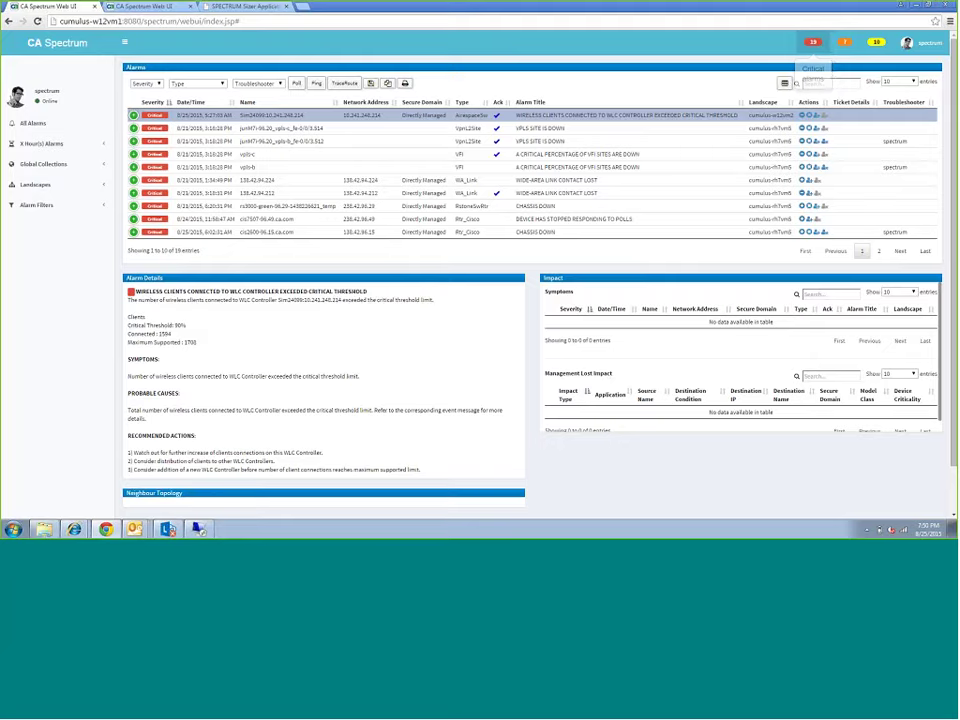
click(845, 43)
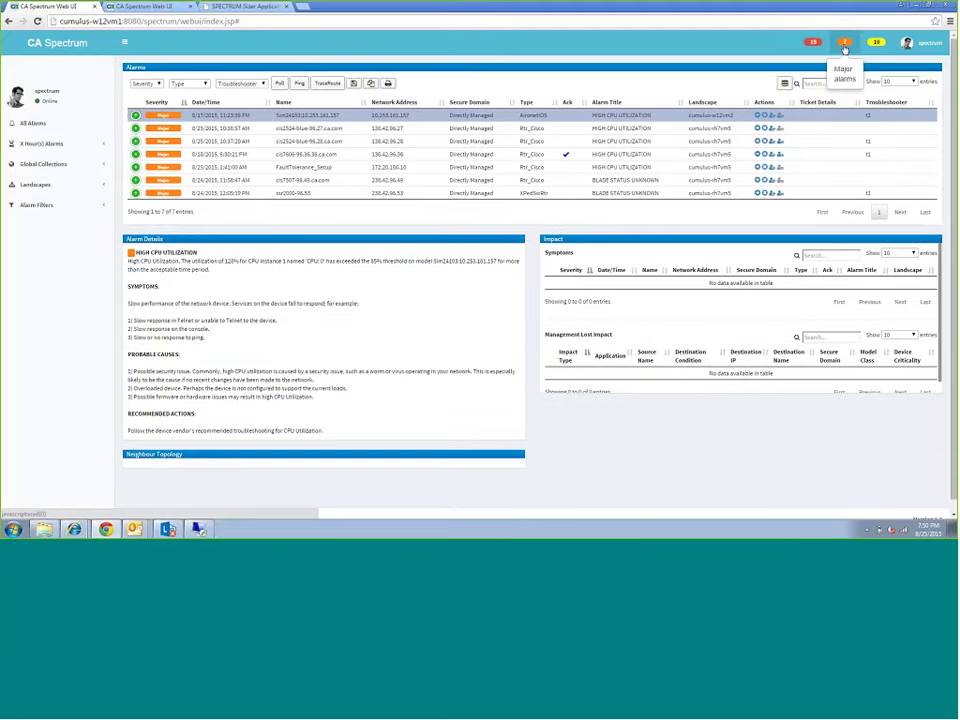
click(926, 50)
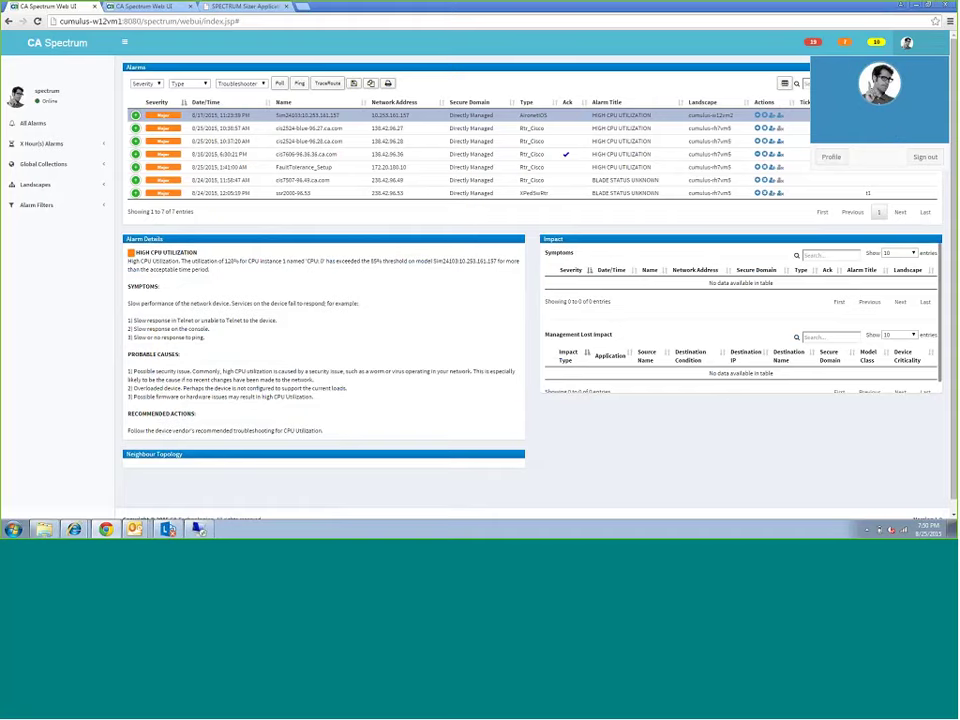
click(55, 92)
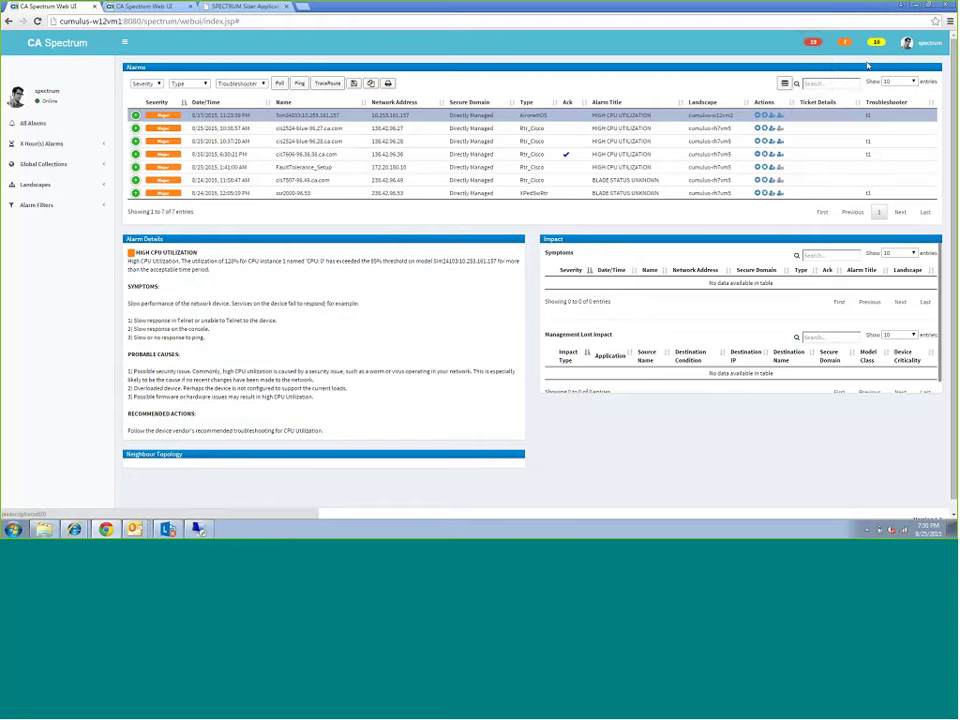
Switch the alarm list between critical and minor alarms, leaving it filtered to the critical ones.
click(815, 43)
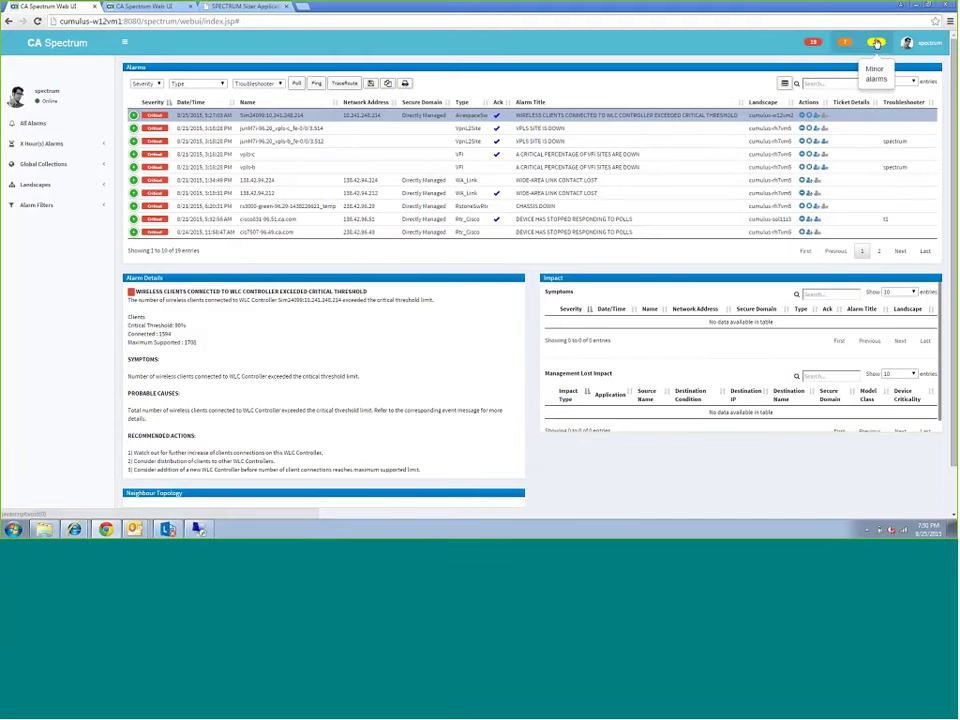
click(876, 43)
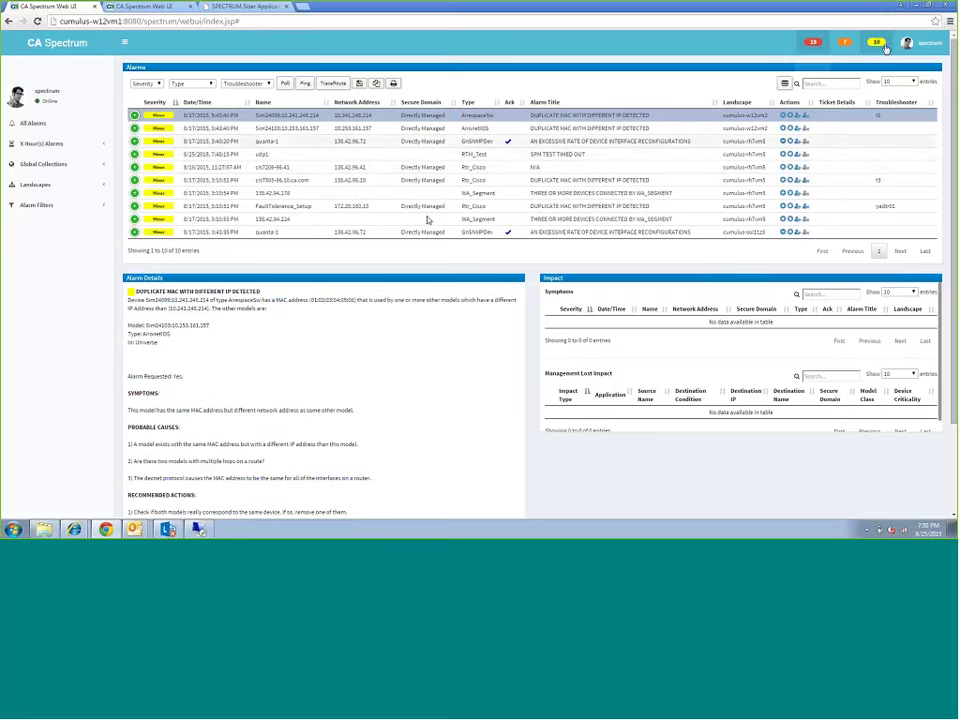
click(813, 43)
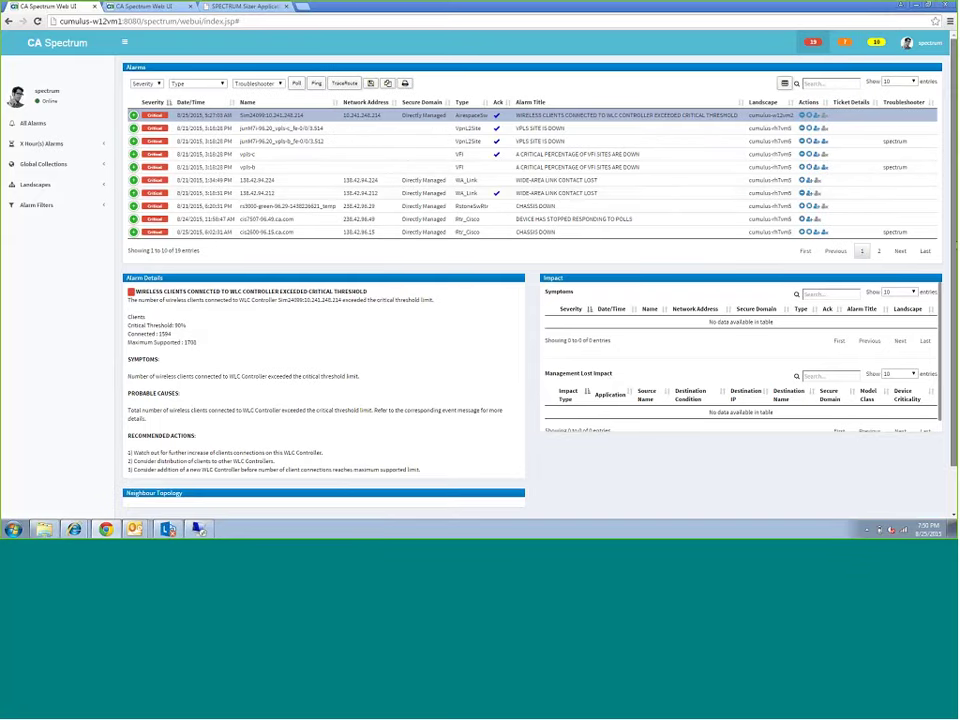
scroll(206, 368, down, 1)
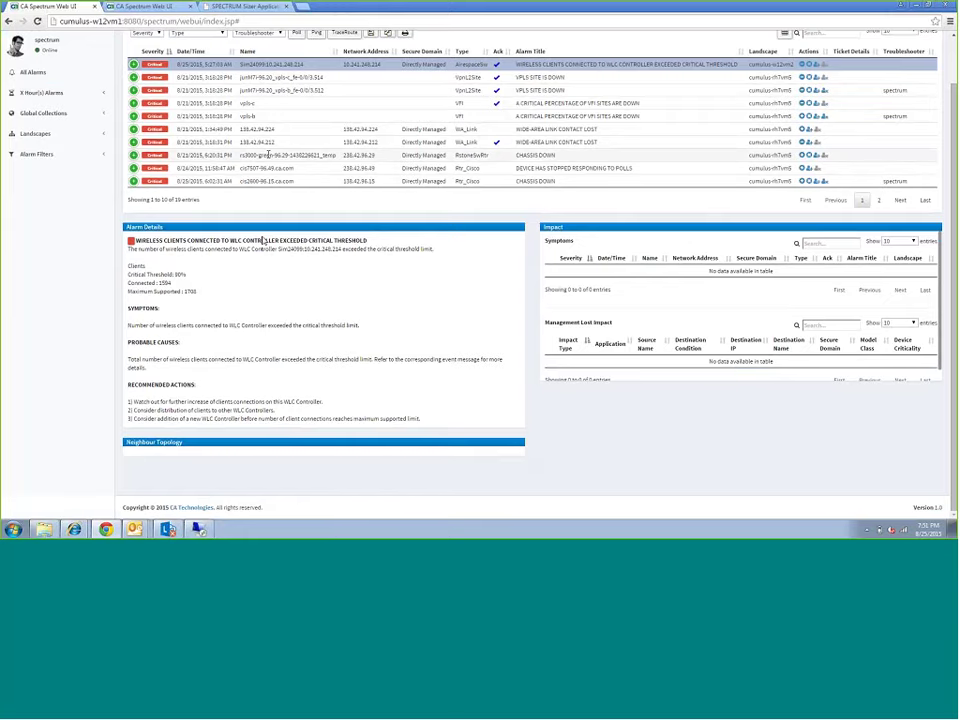
click(267, 155)
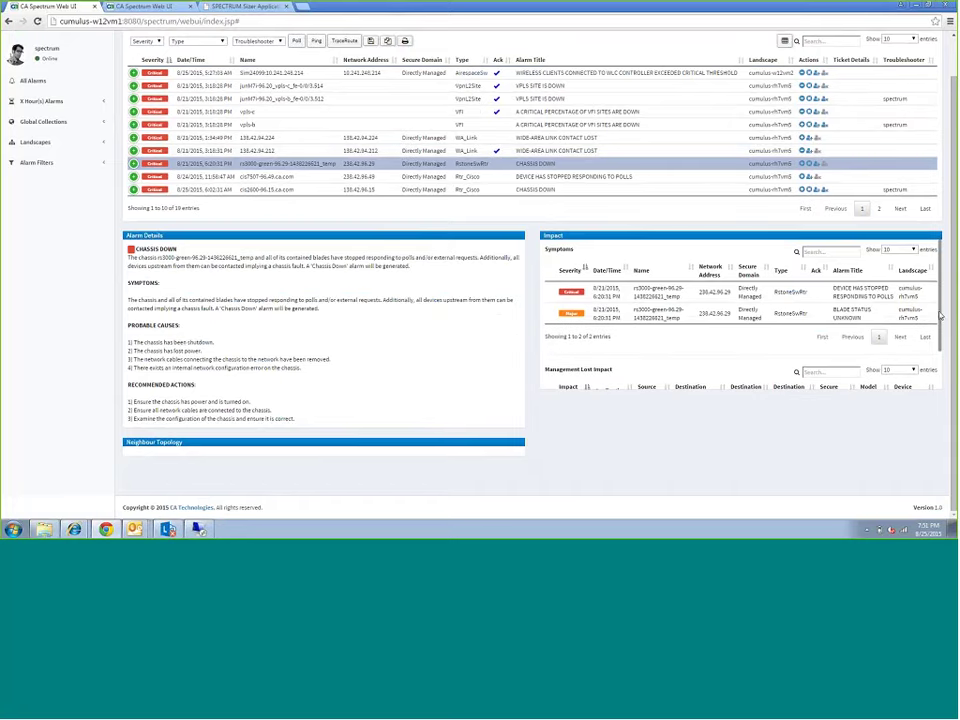
drag(940, 316, 947, 360)
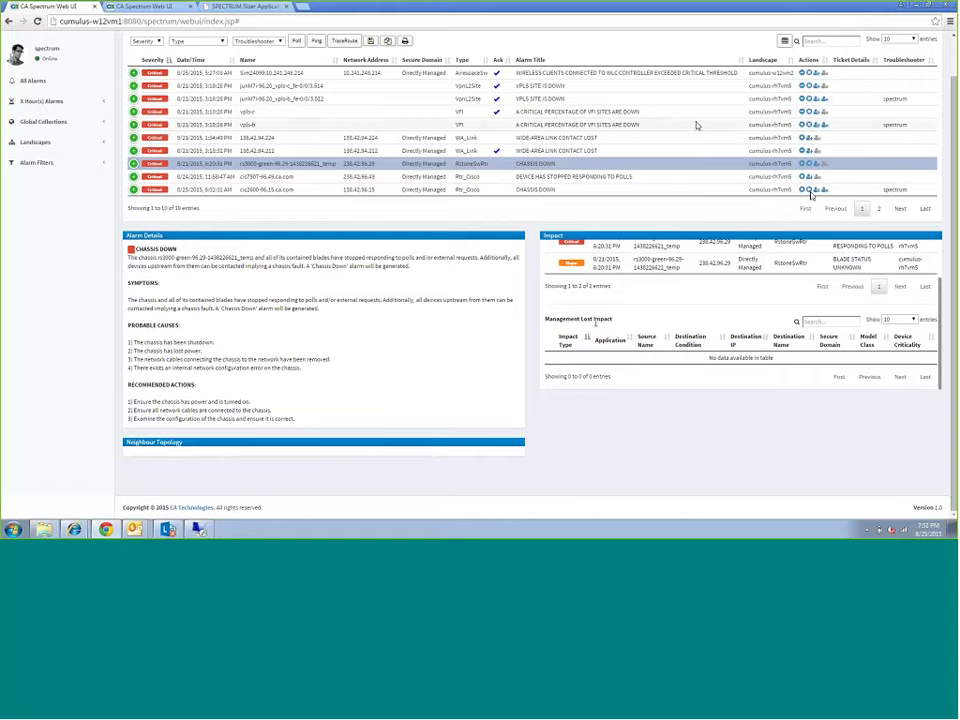
Search the critical alarms for "Cisc" and clear the search text.
click(831, 42)
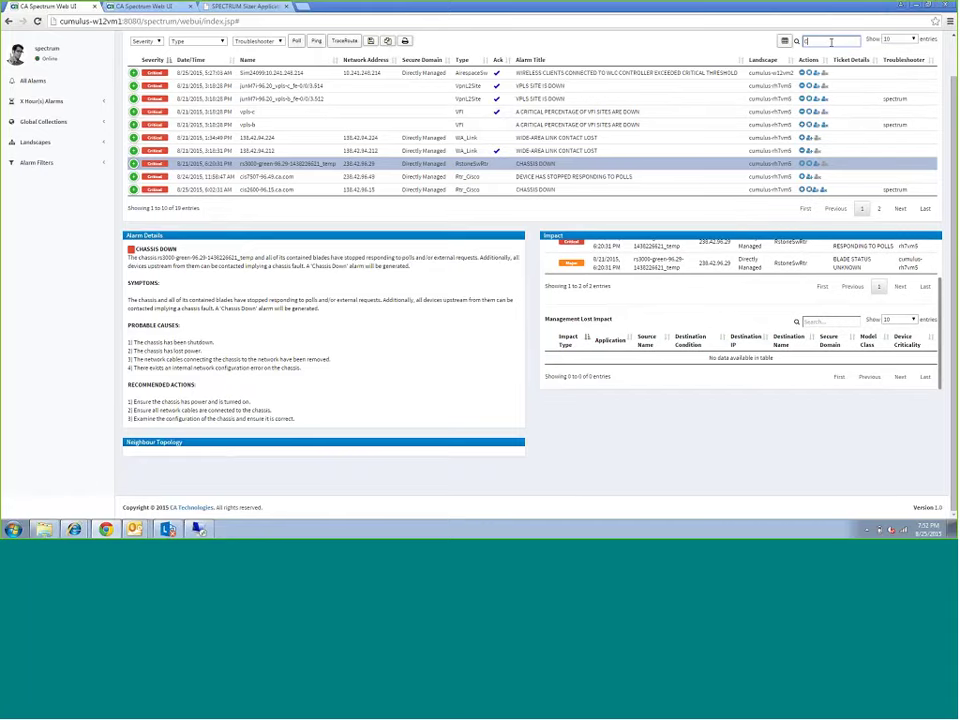
text(cis)
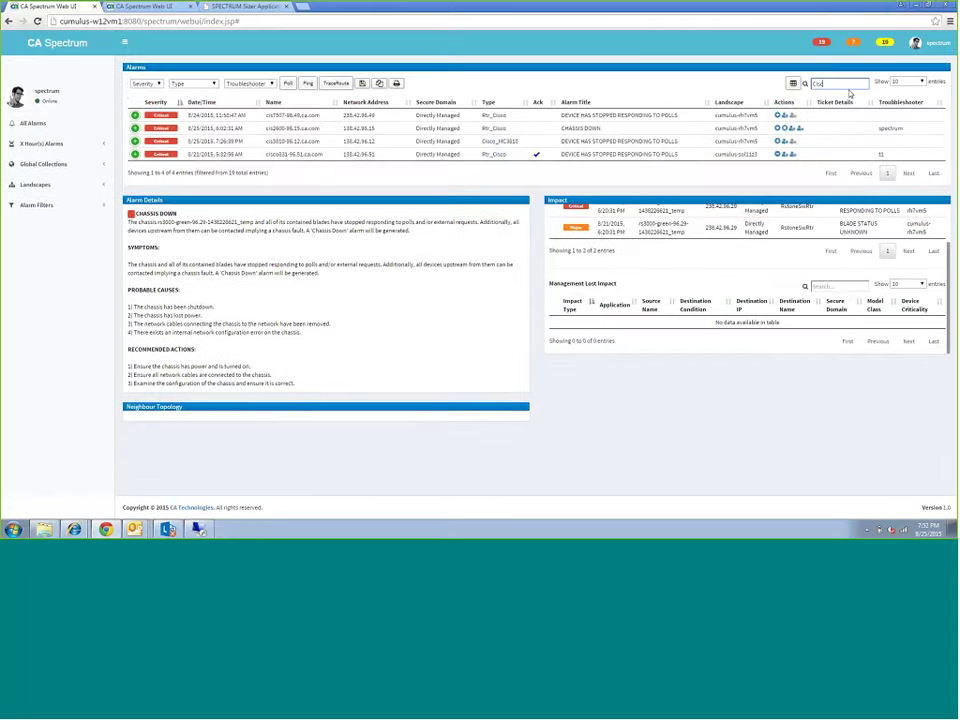
text(c)
drag(833, 84, 813, 85)
key(BackSpace)
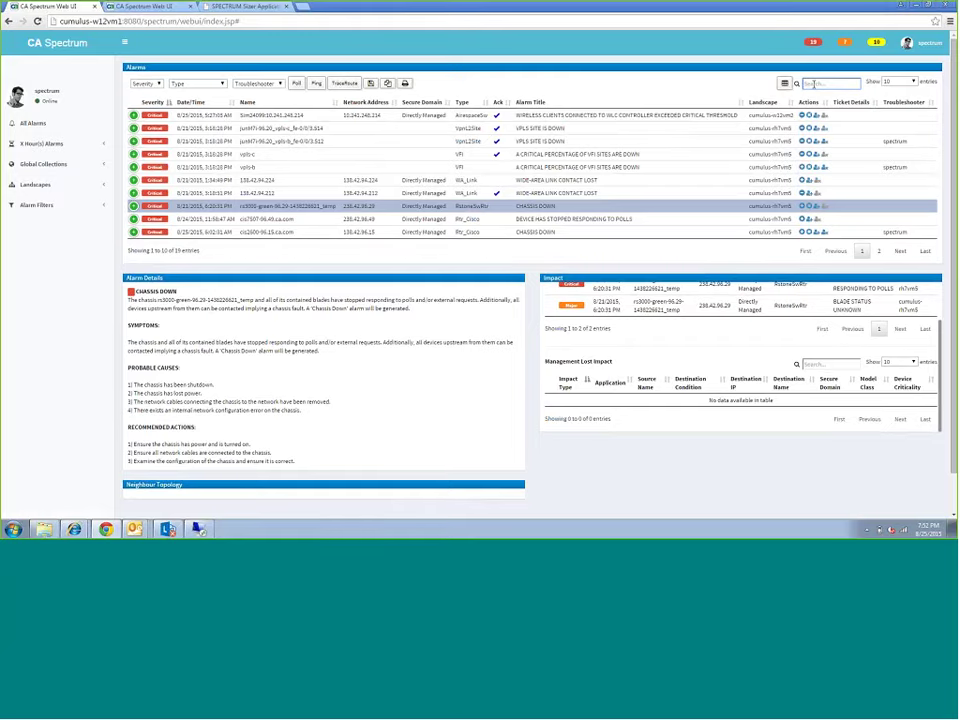
Search the critical alarms for "jun".
text(ja)
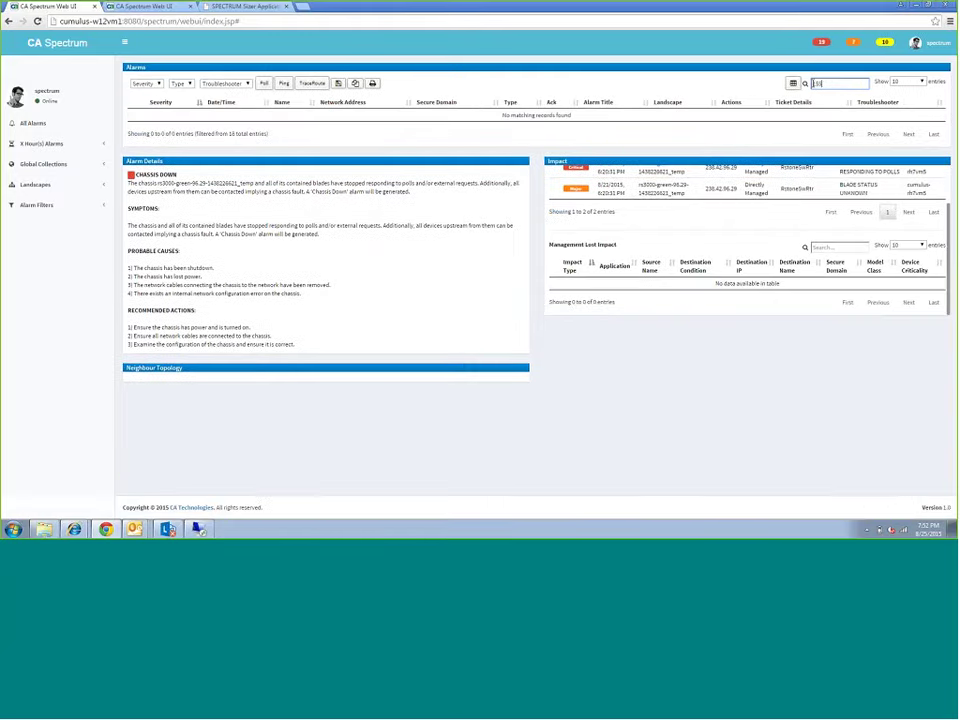
key(BackSpace)
key(BackSpace)
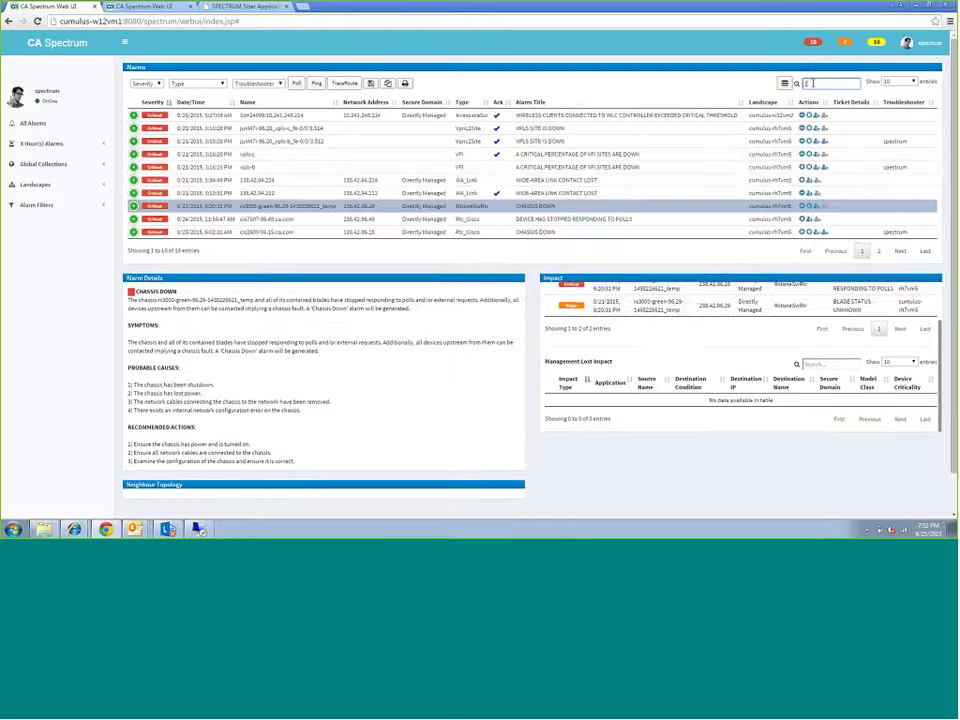
text(ju)
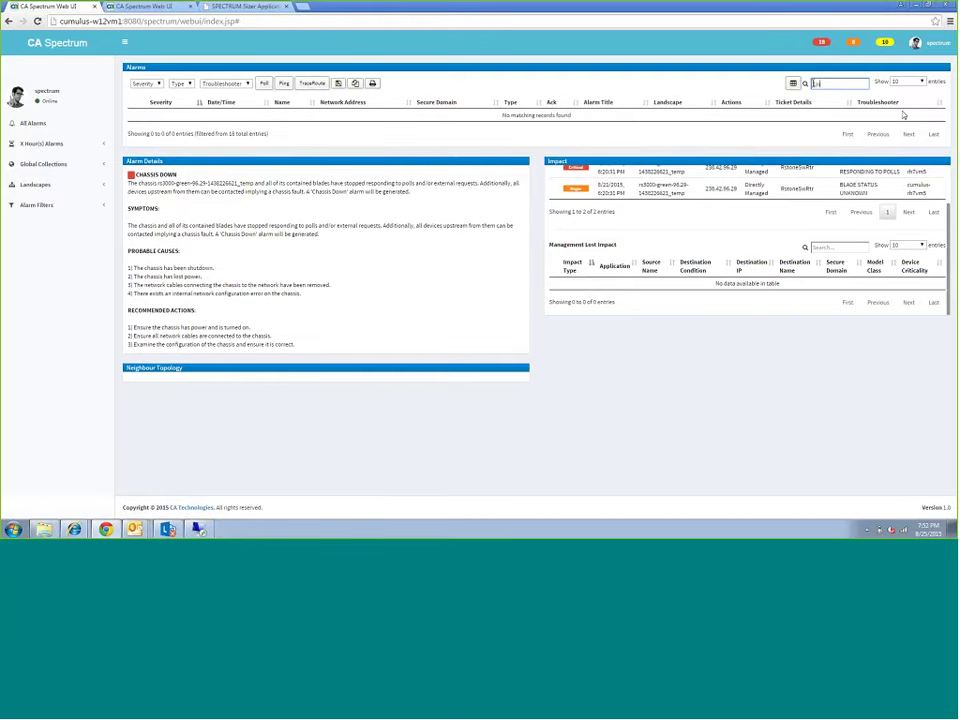
text(am)
key(BackSpace)
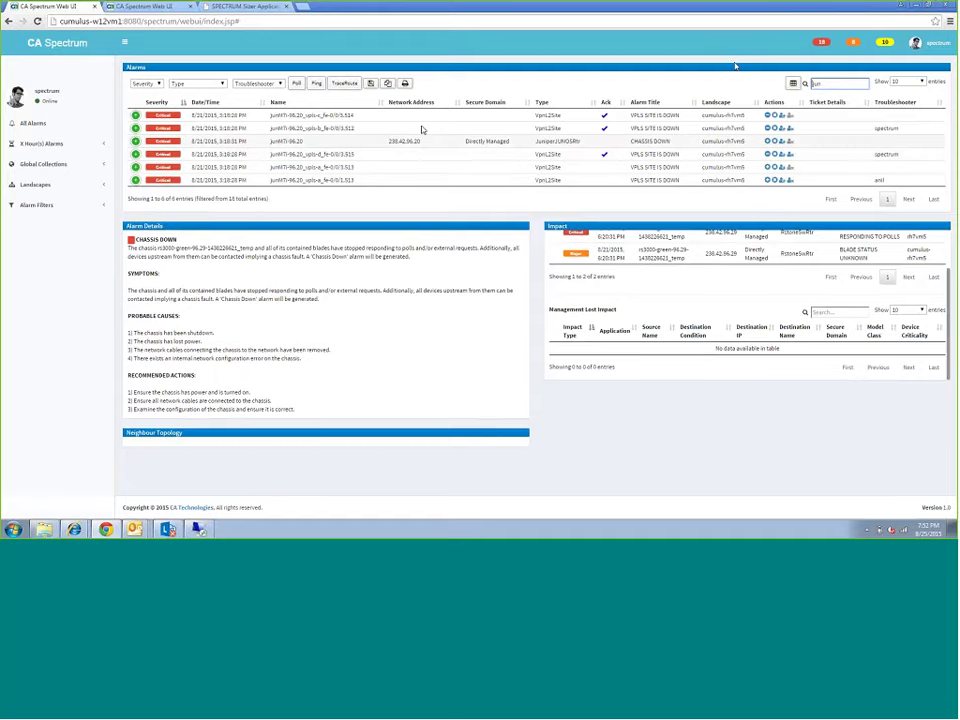
Clear the alarm search text and filter the critical alarms by the type Rtr_Cisco.
double_click(829, 85)
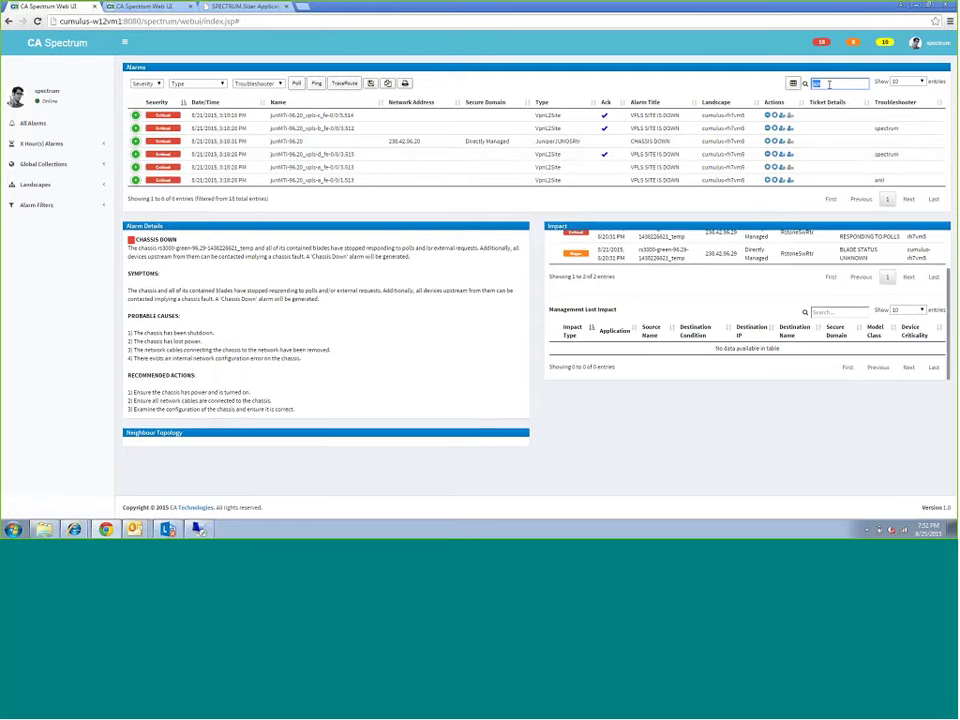
key(BackSpace)
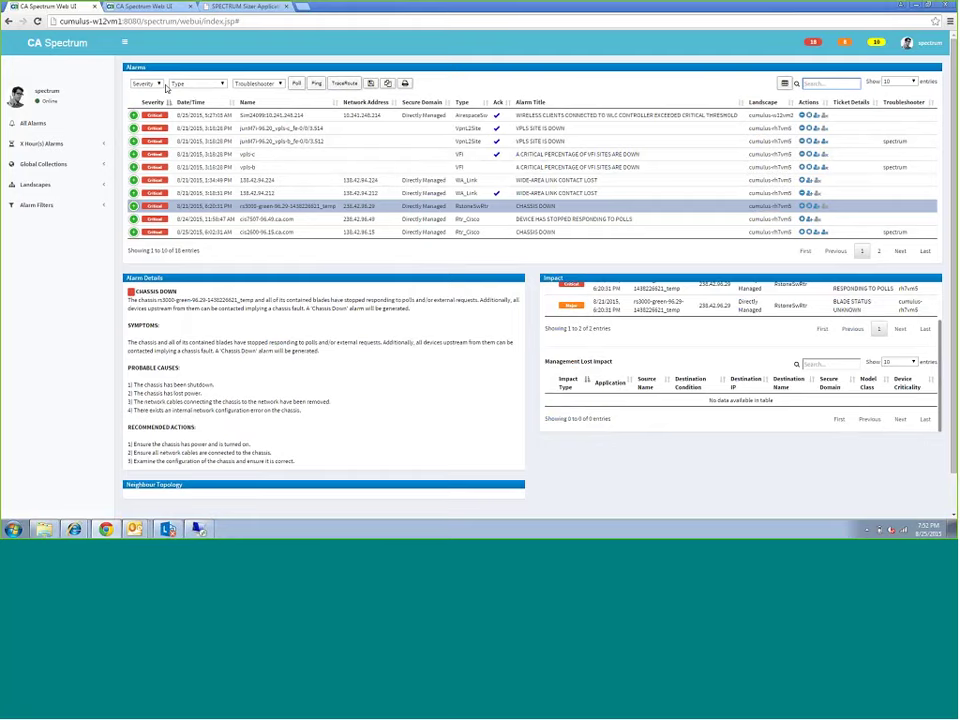
click(180, 84)
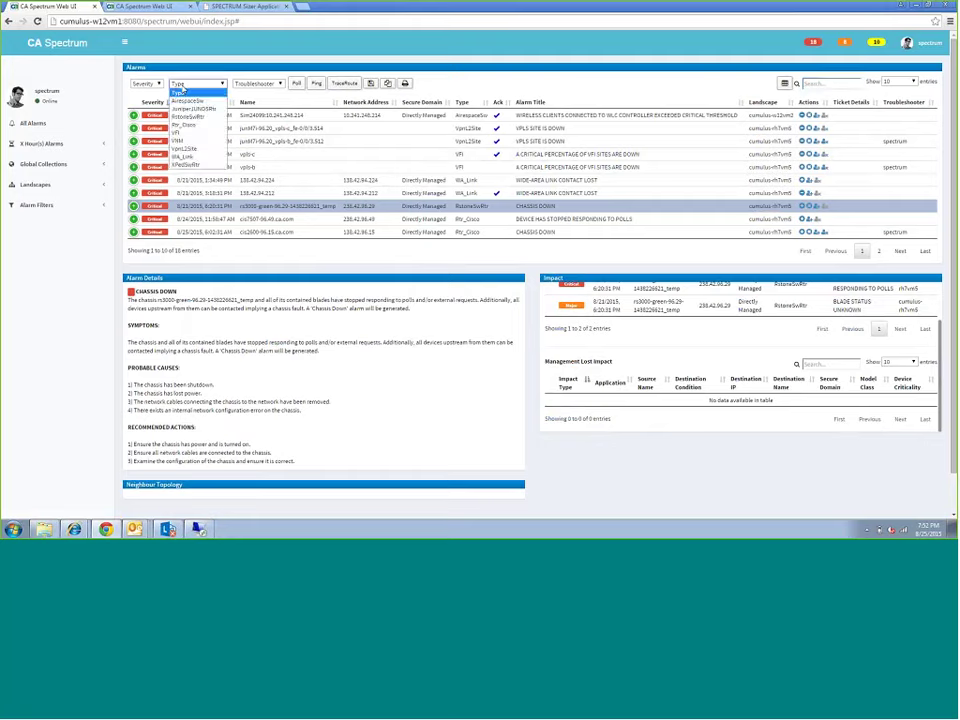
click(247, 91)
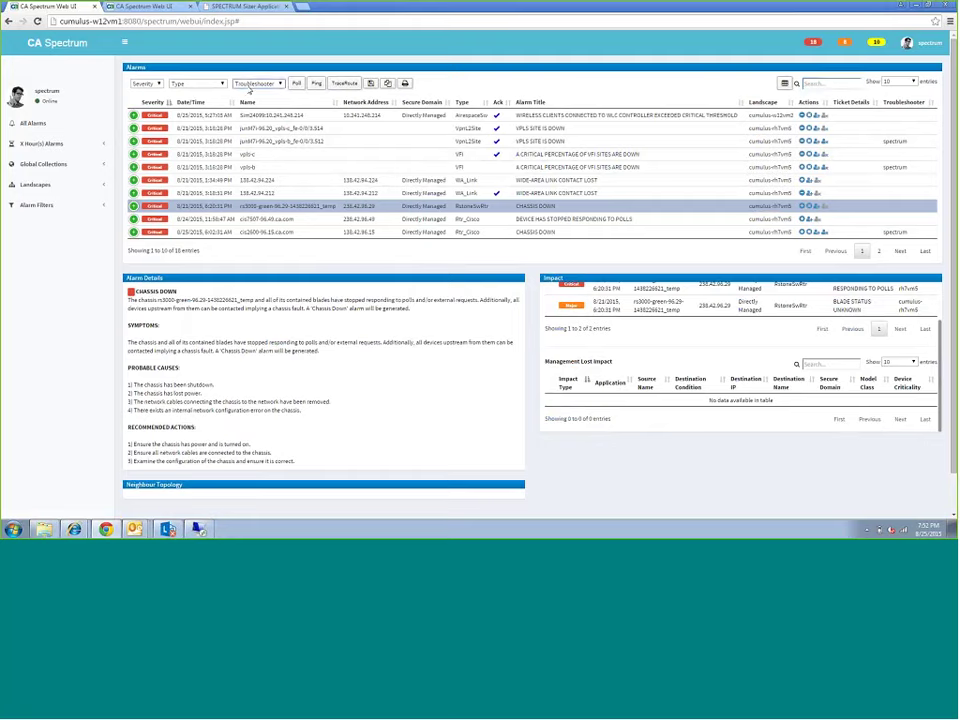
click(186, 84)
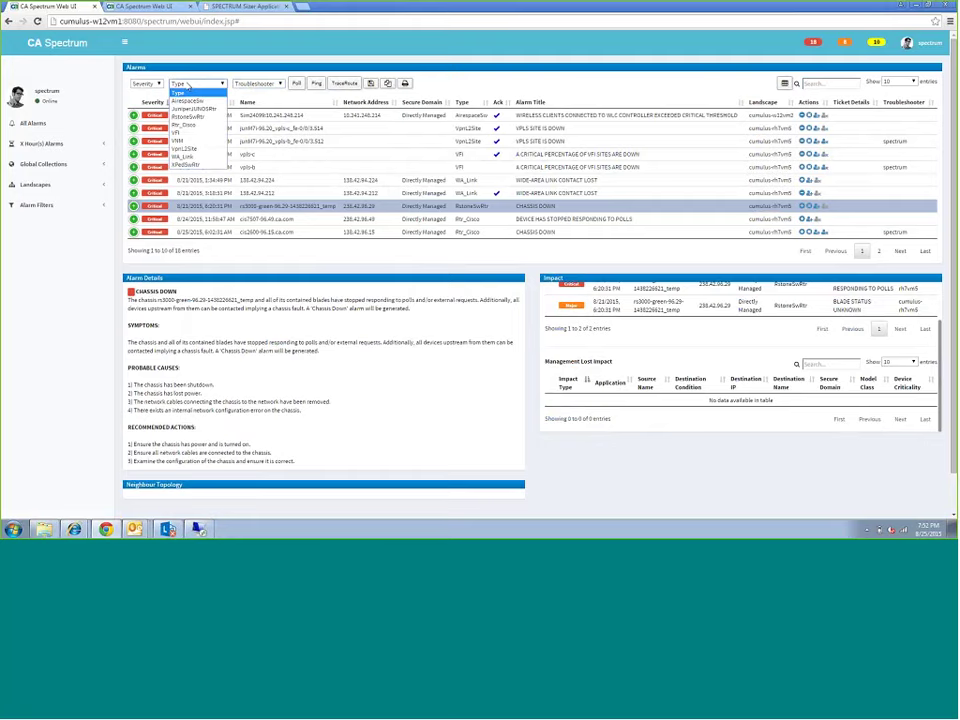
click(185, 124)
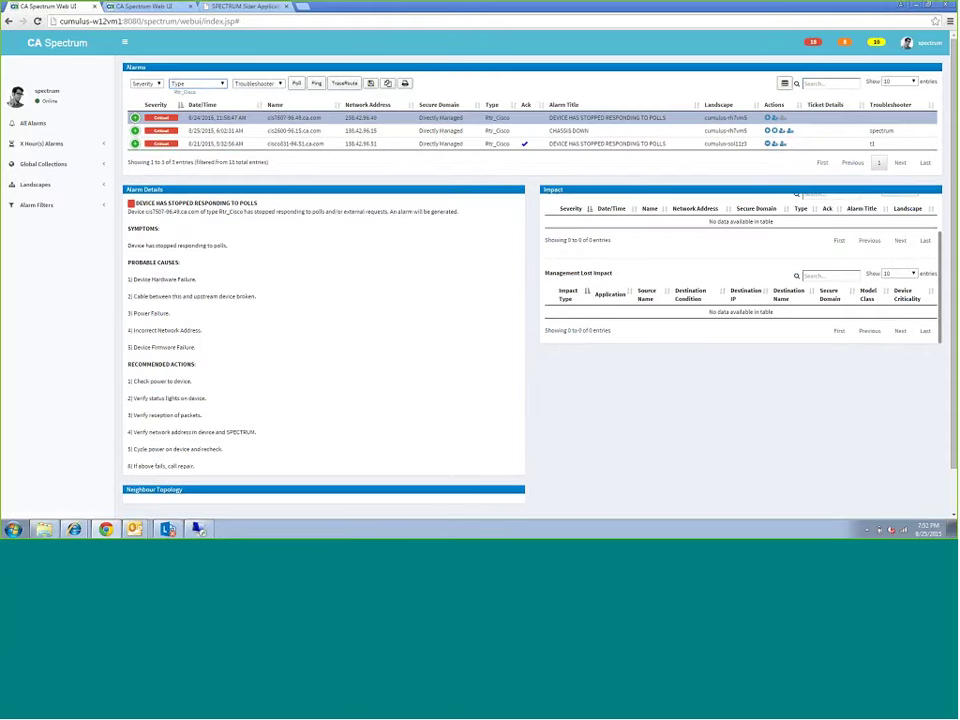
Add the troubleshooters spectrum and t1 and the type AirespaceSw to the alarm list filters.
click(256, 83)
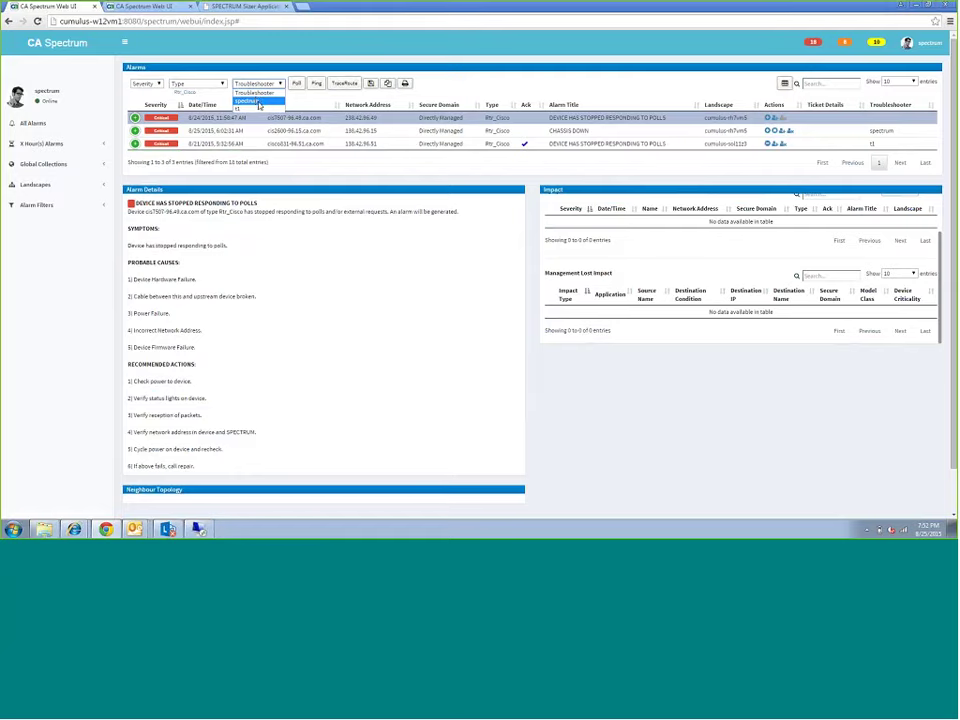
click(257, 102)
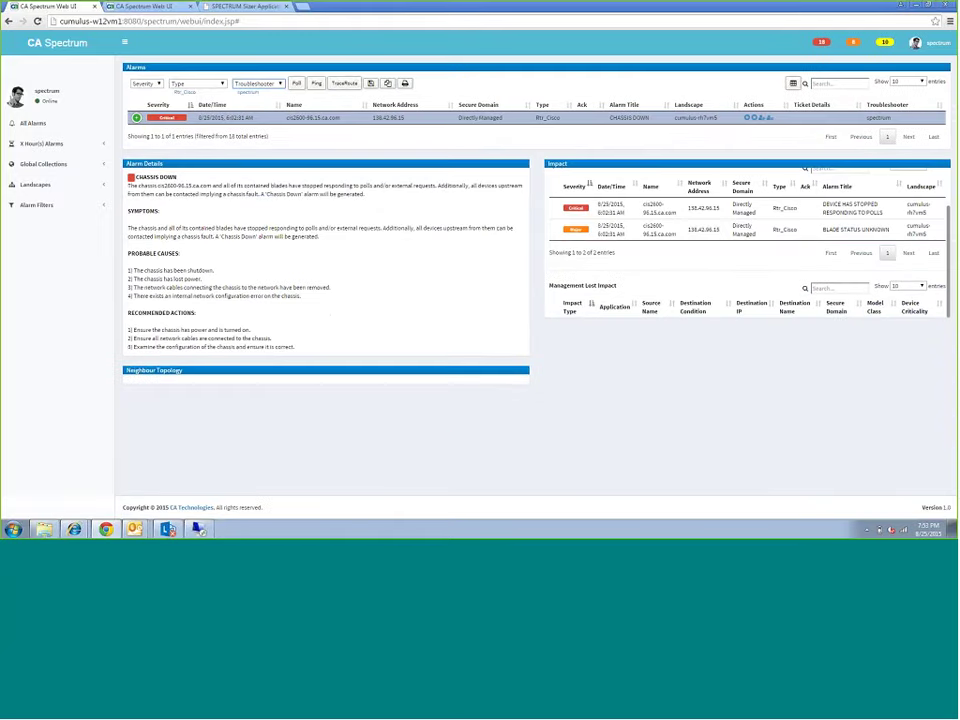
click(258, 83)
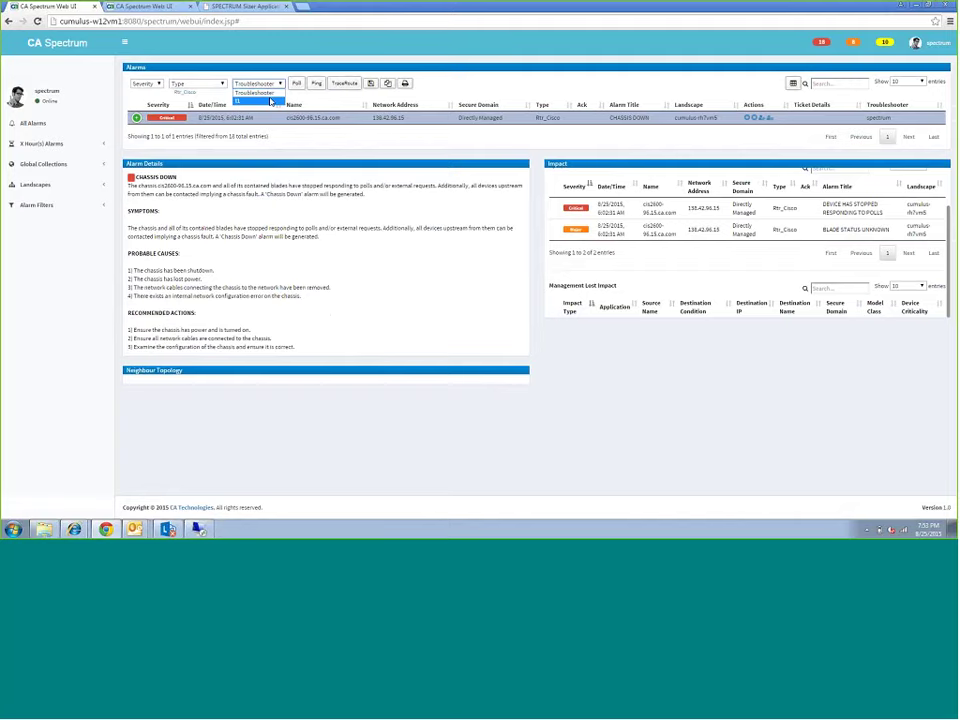
click(266, 101)
click(204, 85)
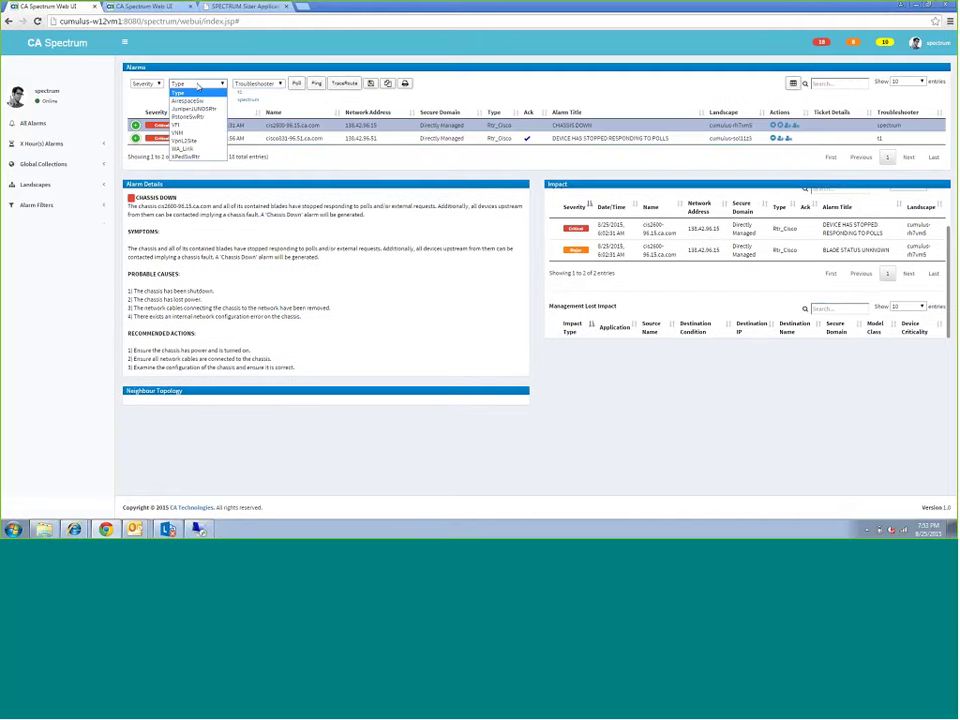
click(199, 101)
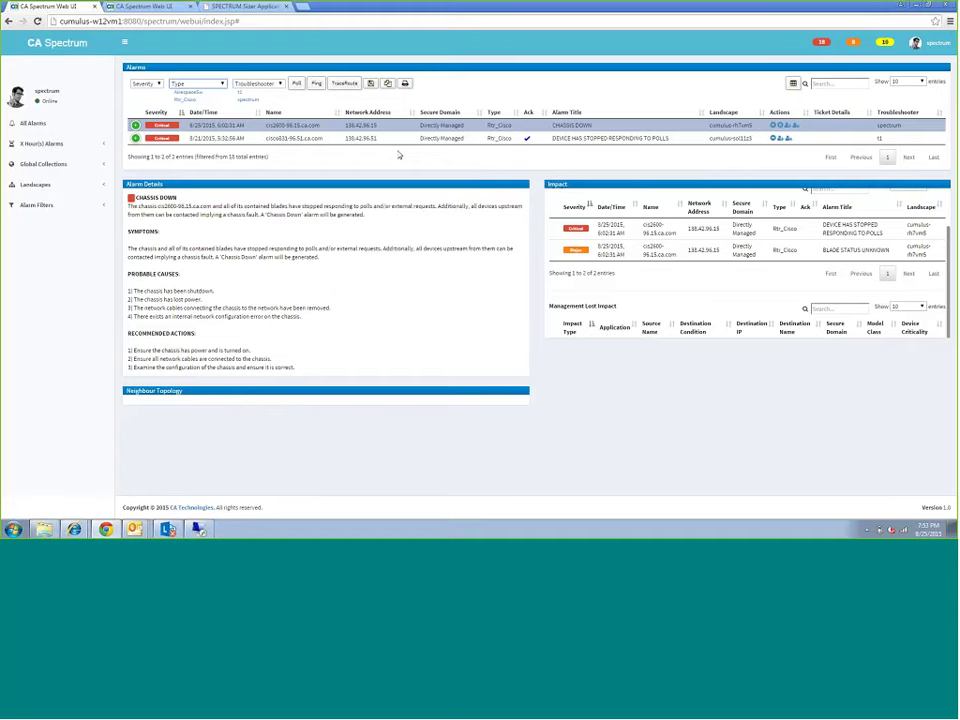
Show all alarms without filters and ping the device of the wireless clients alarm on Sim24099:10.241.248.214.
click(31, 124)
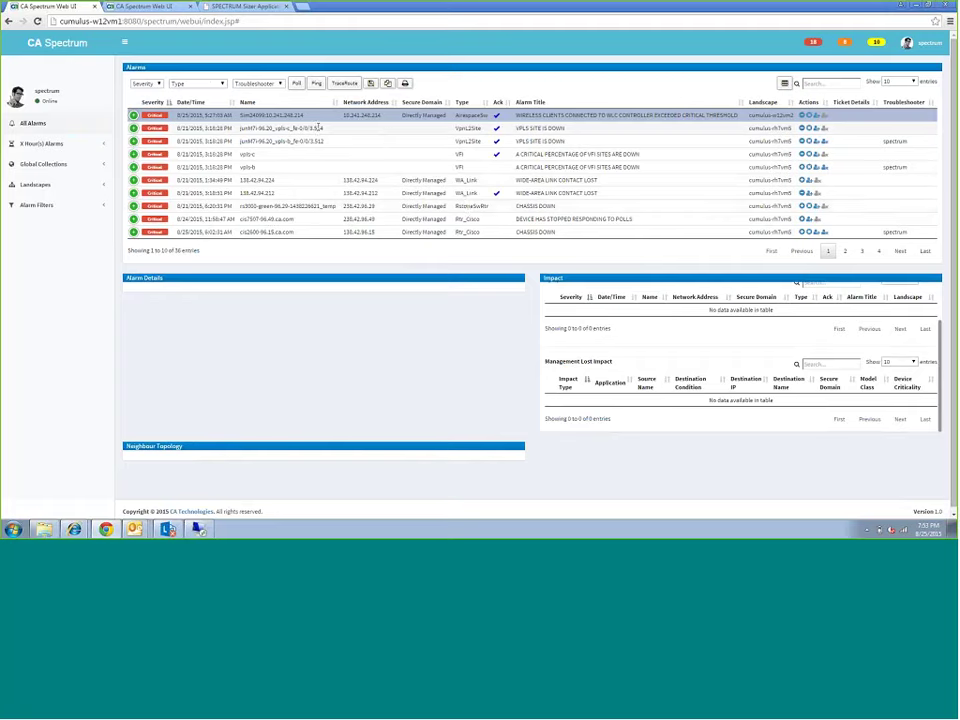
click(322, 119)
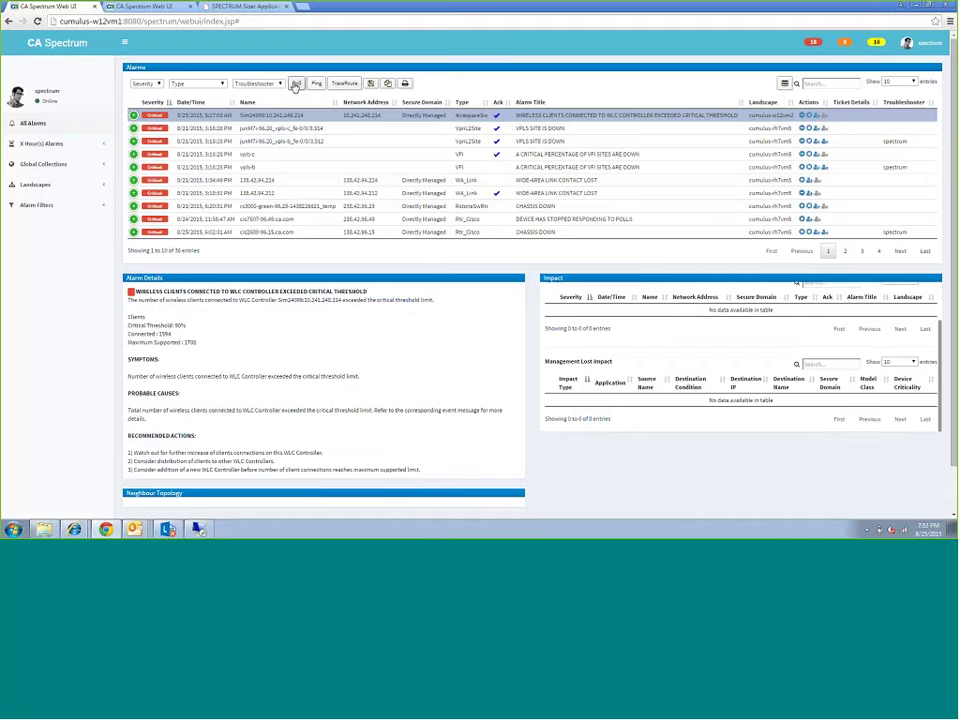
click(316, 83)
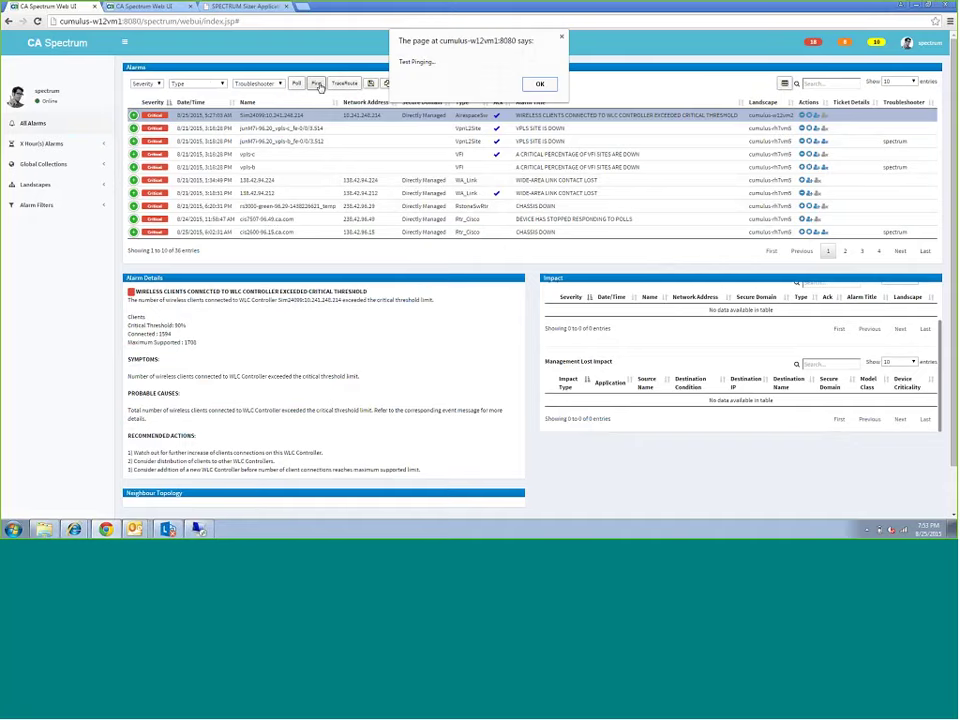
click(537, 87)
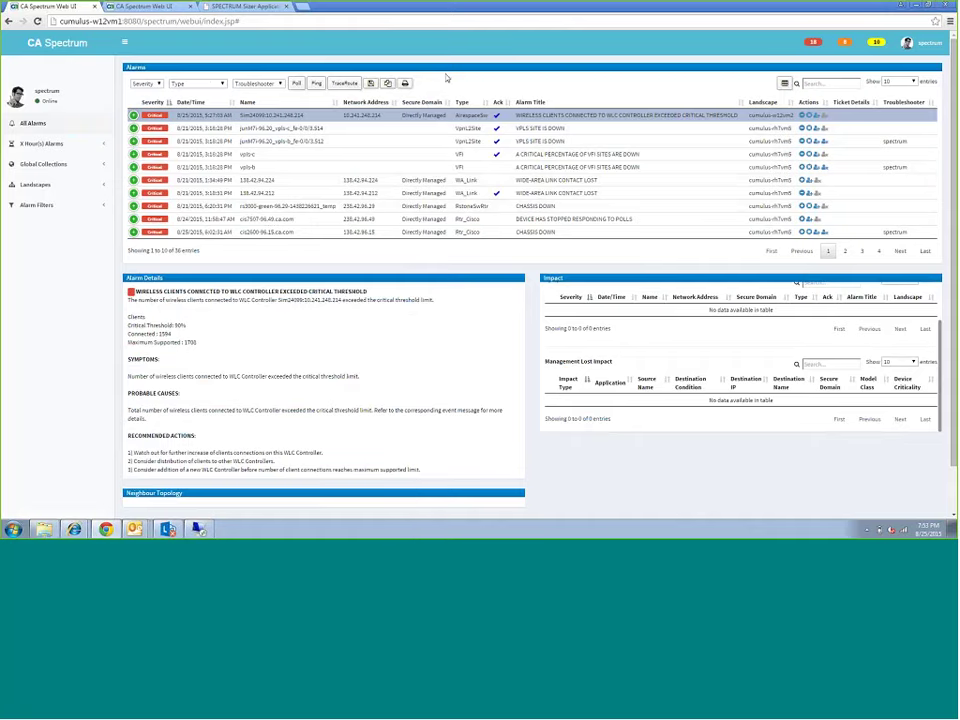
View the available export formats and copy the alarm table to the clipboard.
click(371, 86)
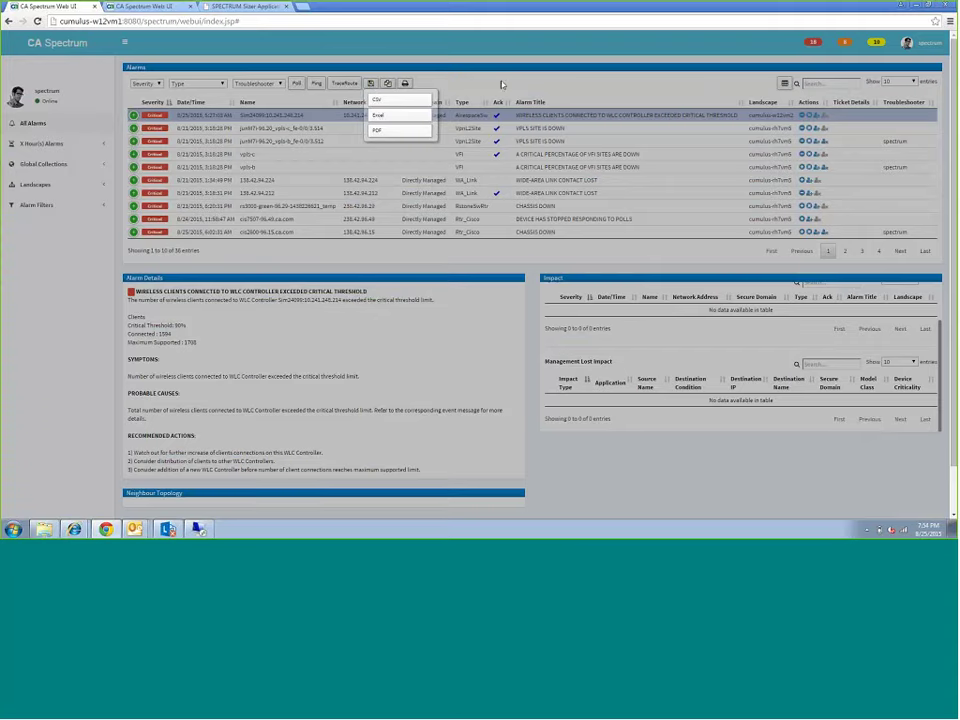
click(388, 84)
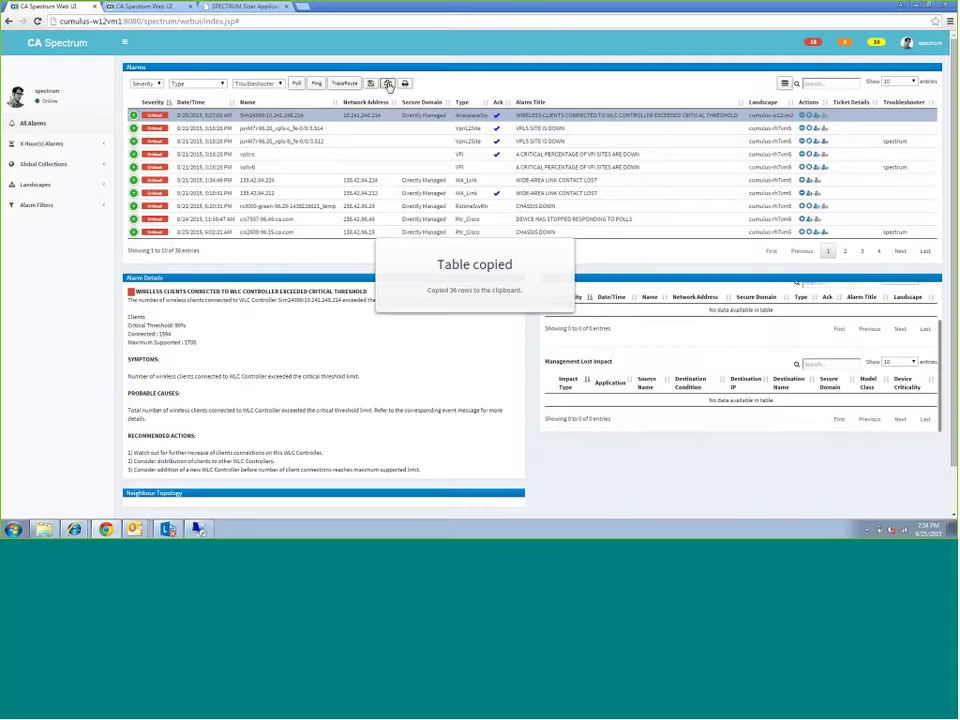
Switch to Microsoft Word, paste the copied alarm table into a new document and close it without saving.
click(13, 528)
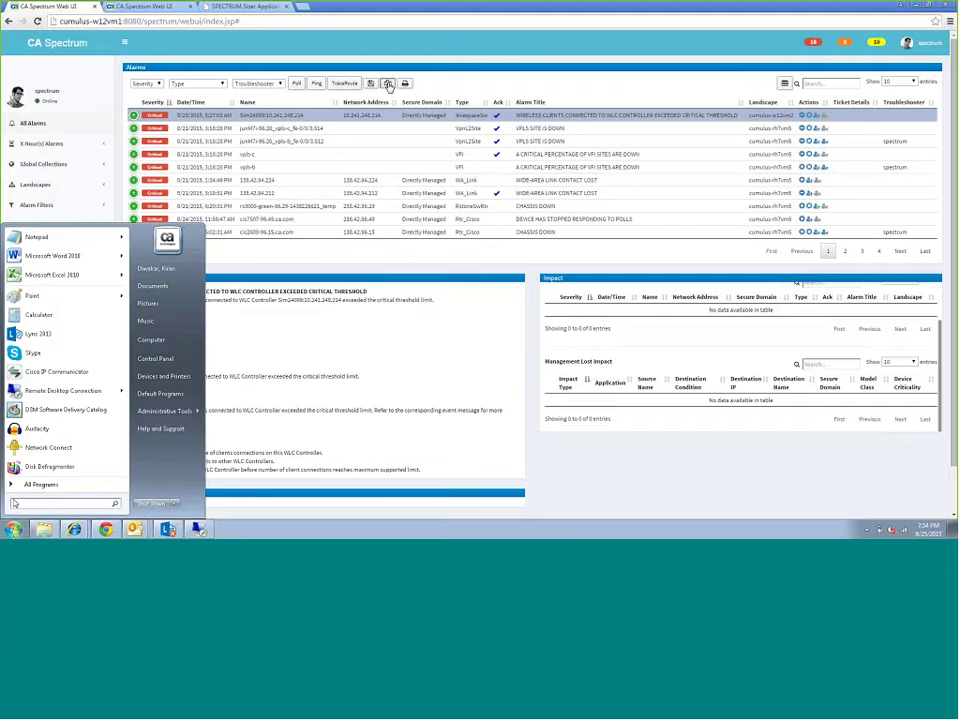
click(52, 255)
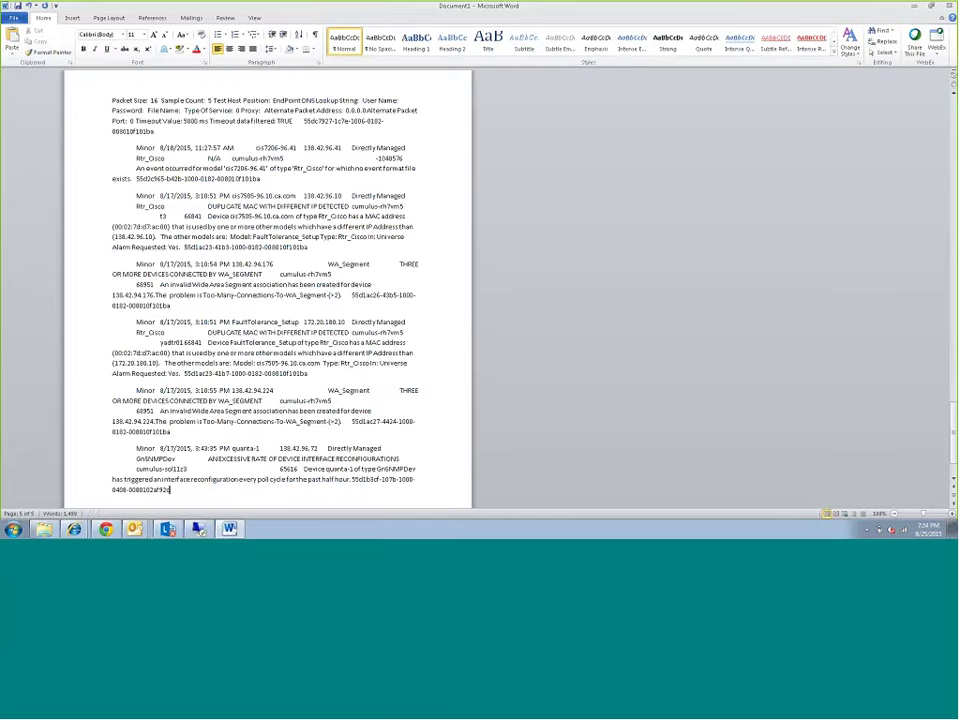
click(951, 6)
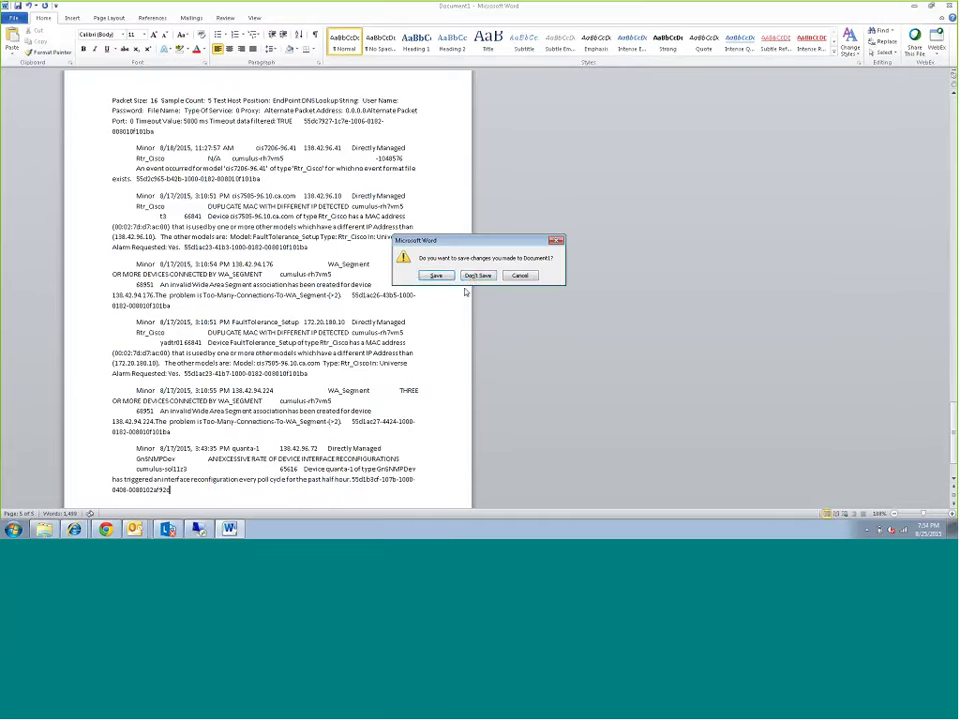
click(476, 275)
Switch to Microsoft Excel, paste the copied alarm table into a new workbook and close it without saving.
click(13, 528)
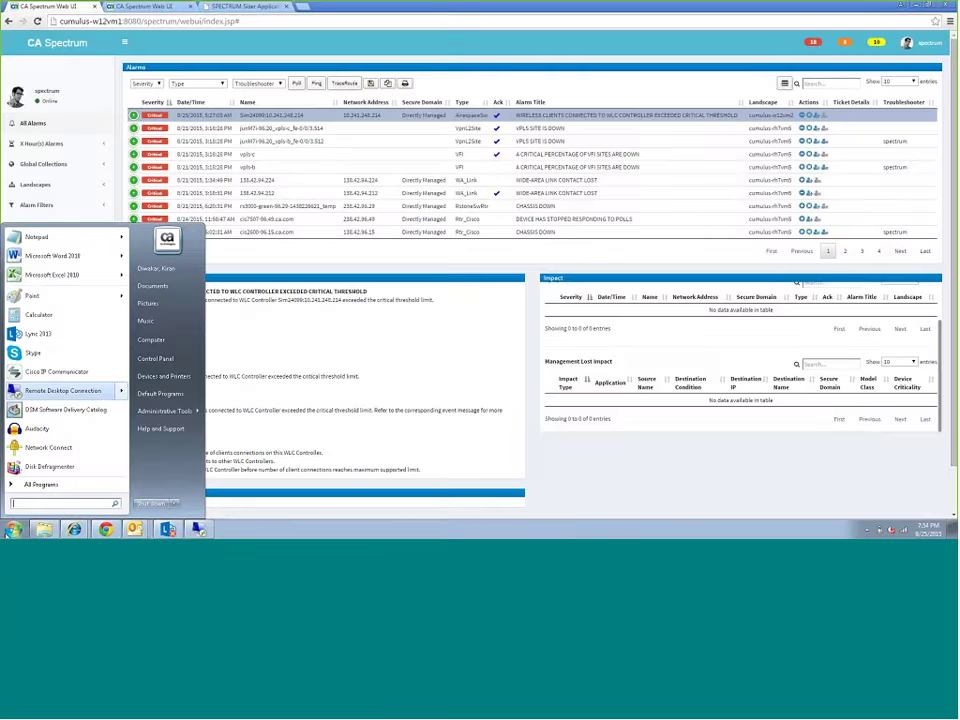
click(45, 273)
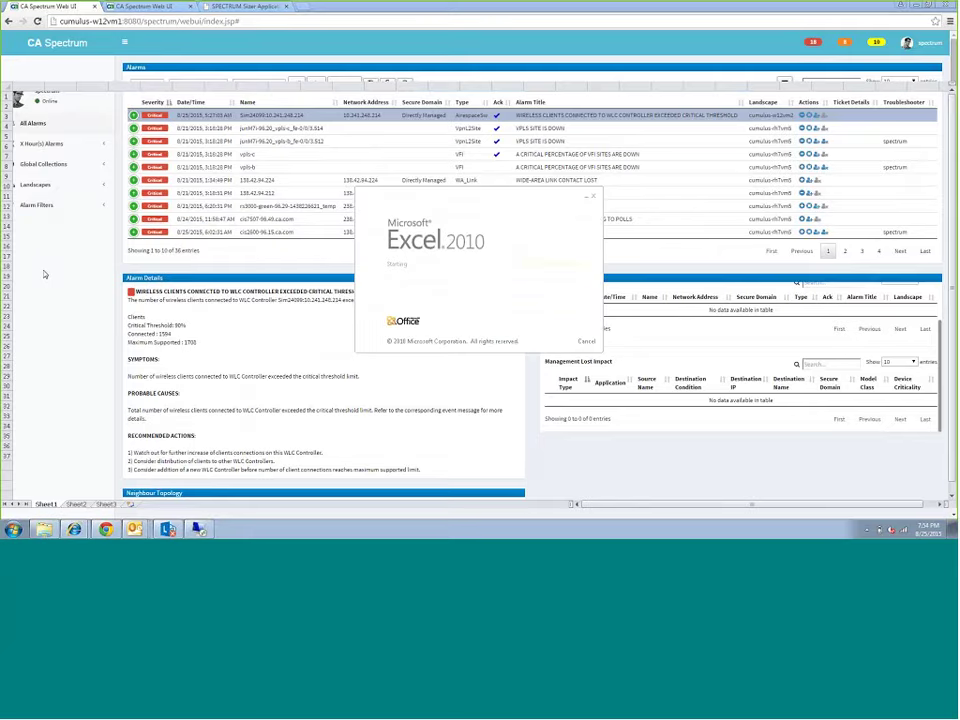
key(ctrl+v)
click(443, 266)
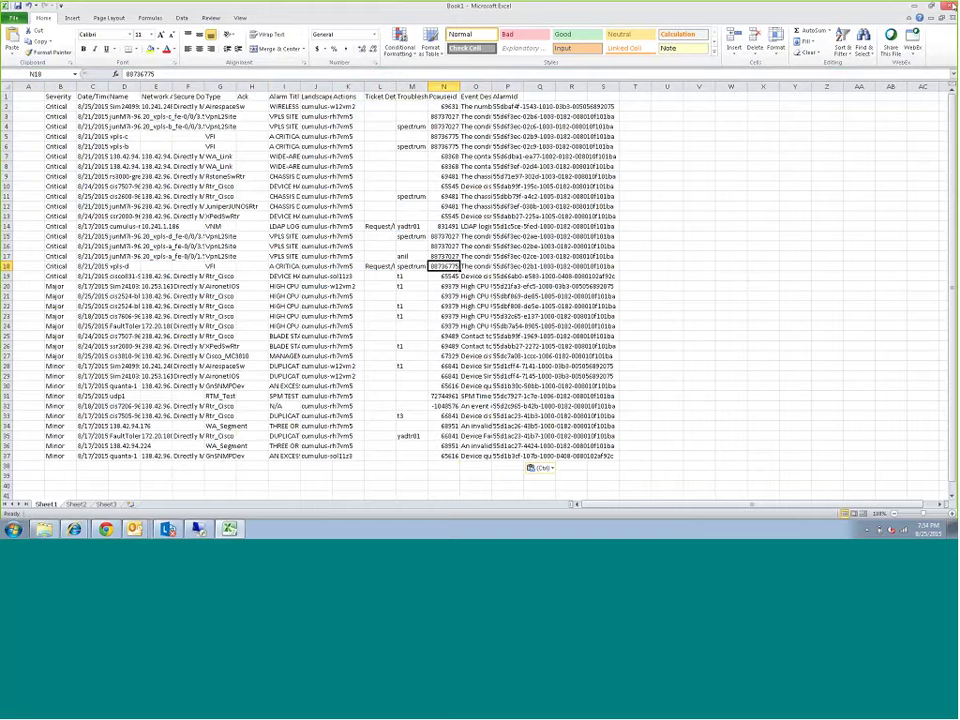
click(948, 6)
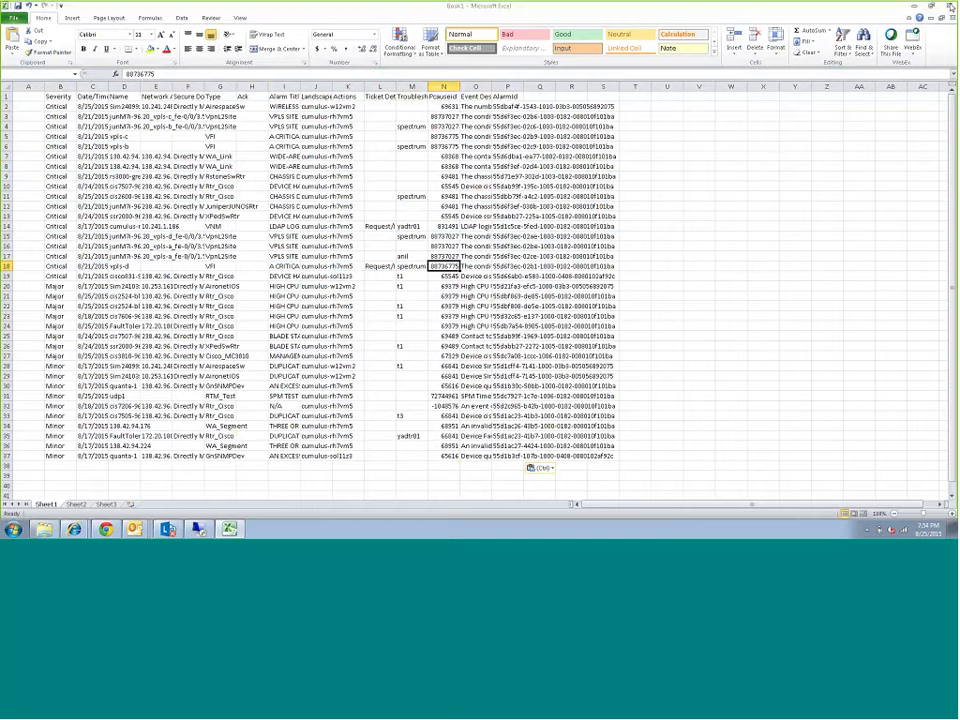
click(478, 275)
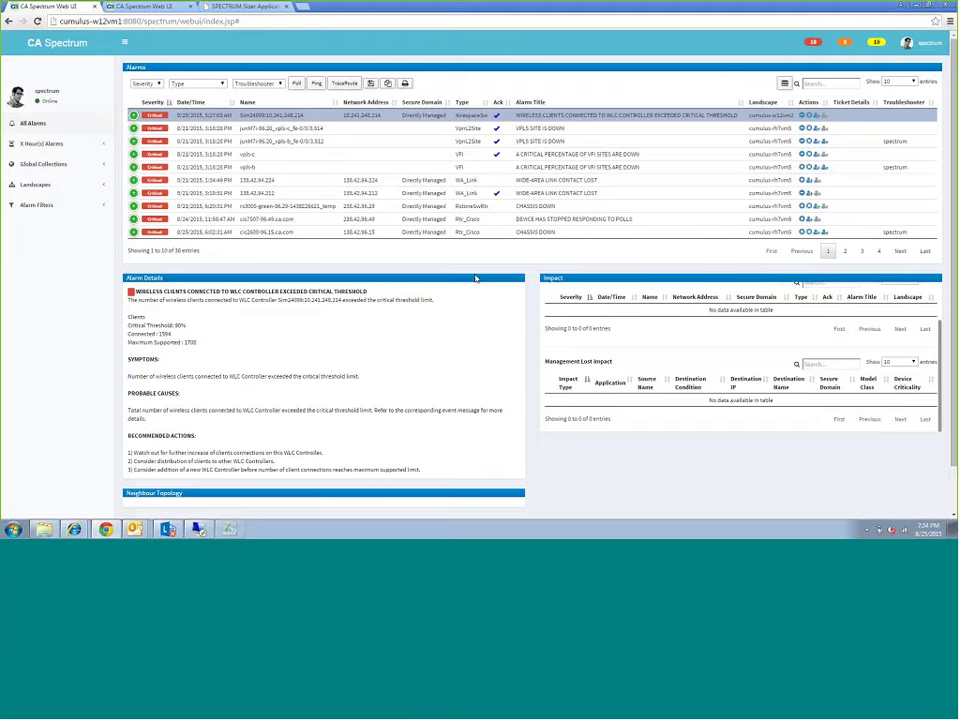
Open the print view of the alarm table, return to the list and select the critical VFI alarm on vpls-b.
click(405, 84)
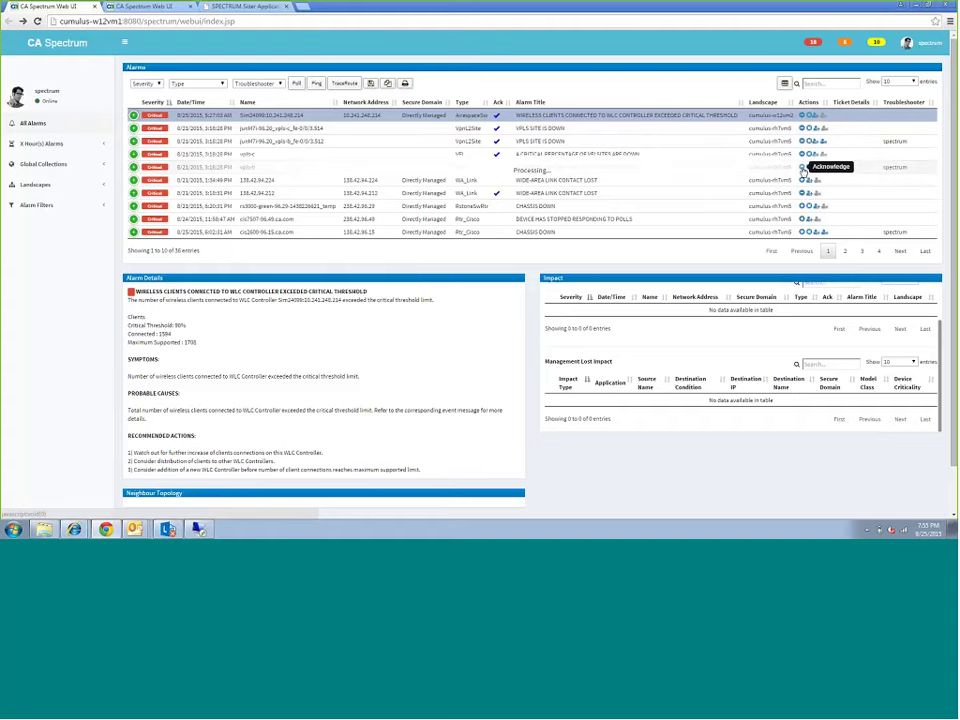
click(700, 165)
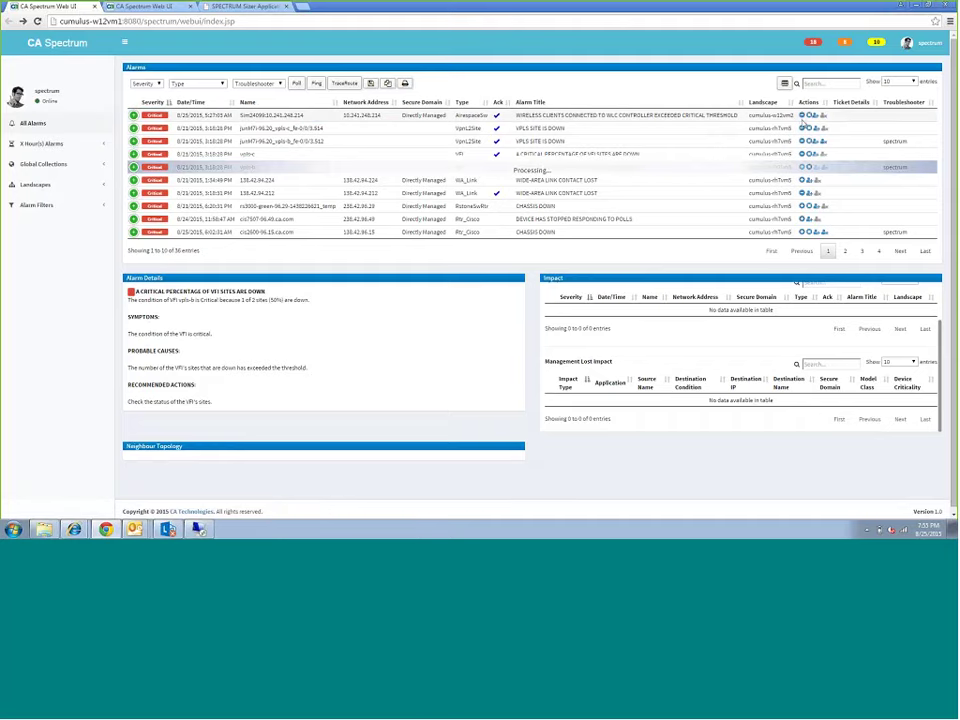
Remove the acknowledgement from the wireless clients alarm on Sim24099:10.241.248.214 and clear that alarm.
click(803, 120)
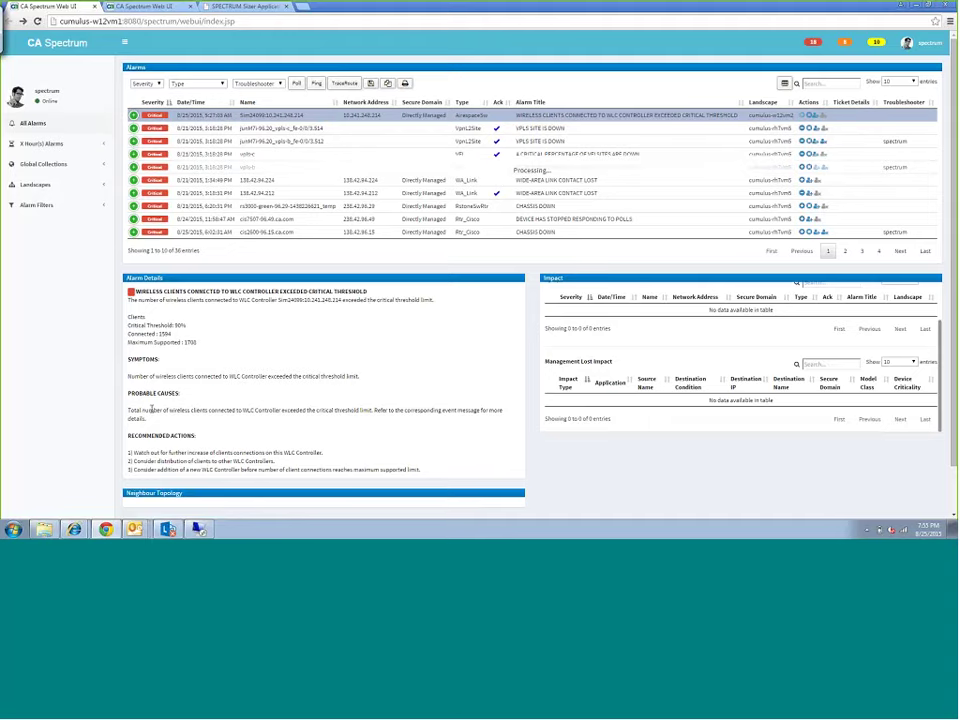
click(808, 118)
click(568, 114)
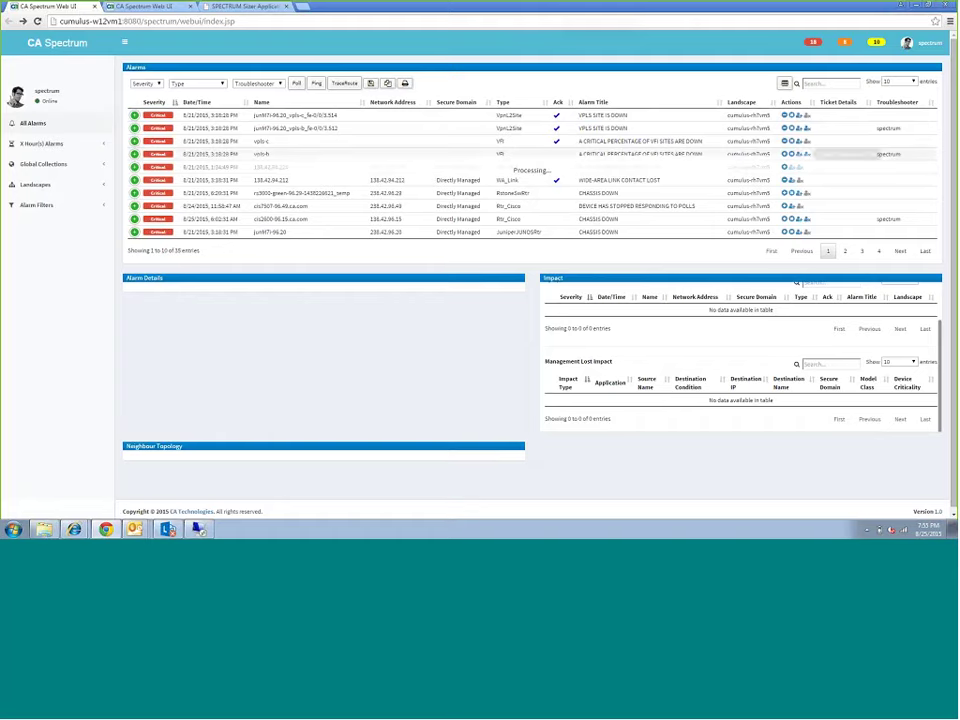
Assign the troubleshooter t4 to the VPLS site down alarm on the vpls-c fe-0/0/3.514 interface.
click(797, 127)
click(458, 100)
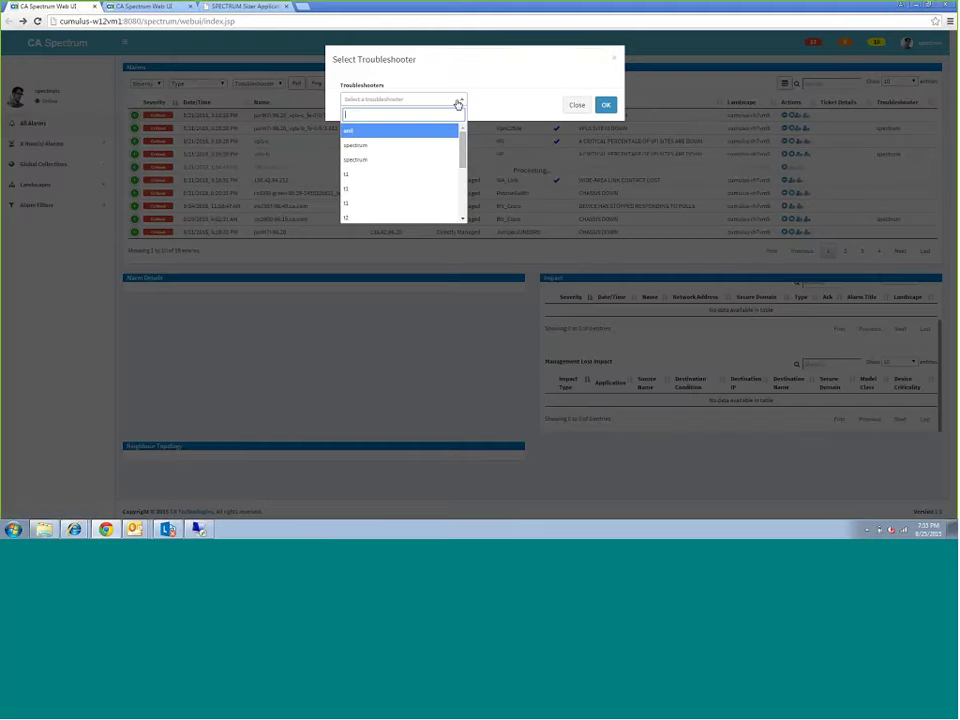
scroll(458, 160, down, 3)
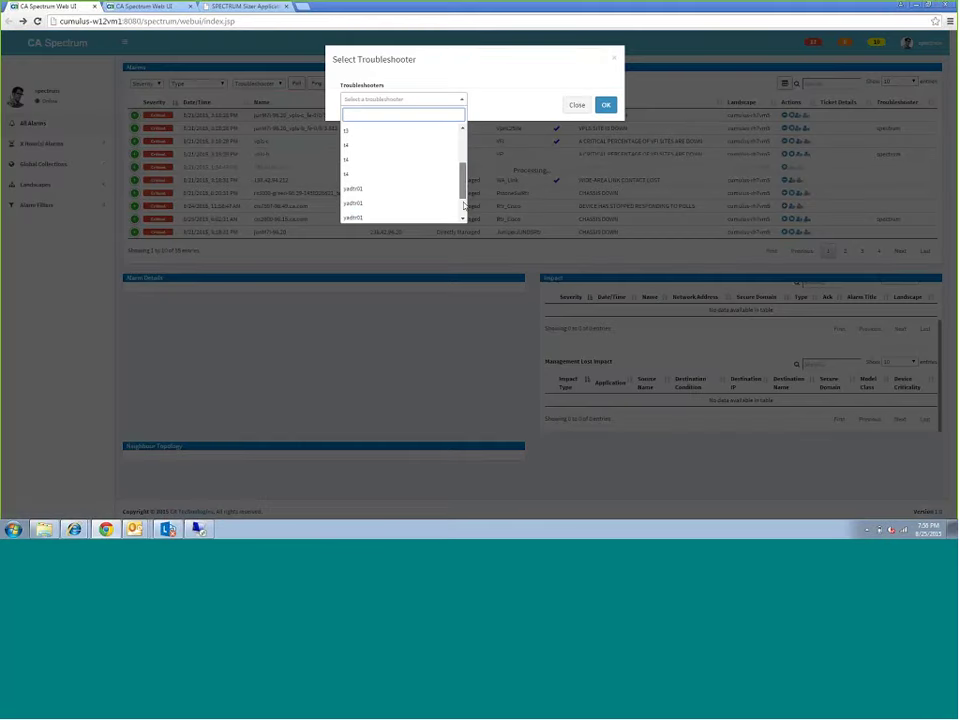
scroll(461, 141, up, 3)
drag(459, 141, 459, 213)
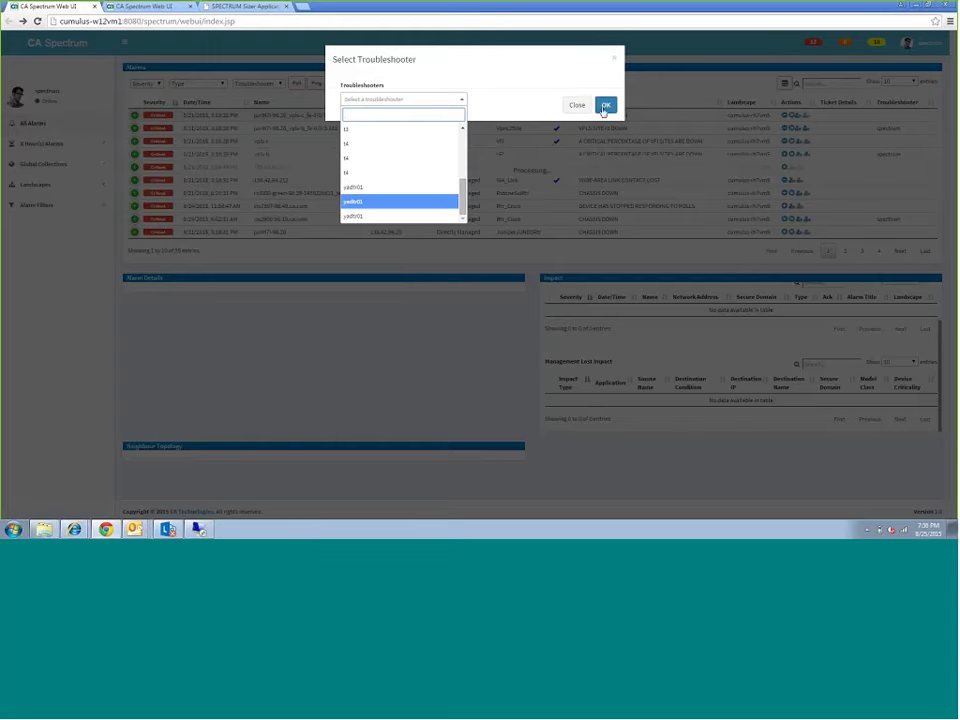
click(358, 176)
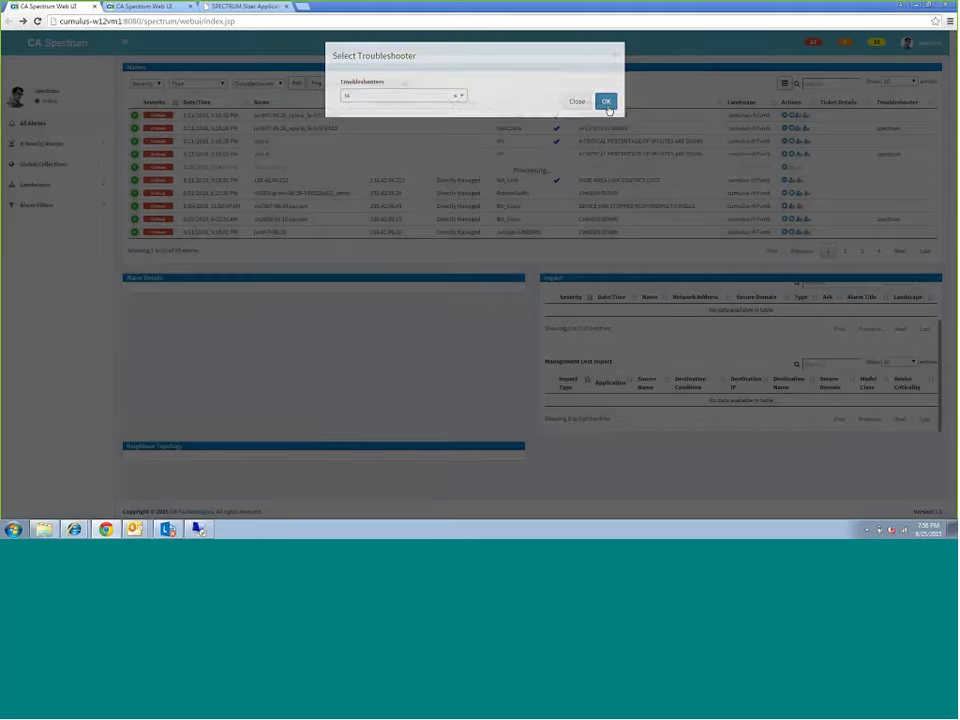
click(607, 106)
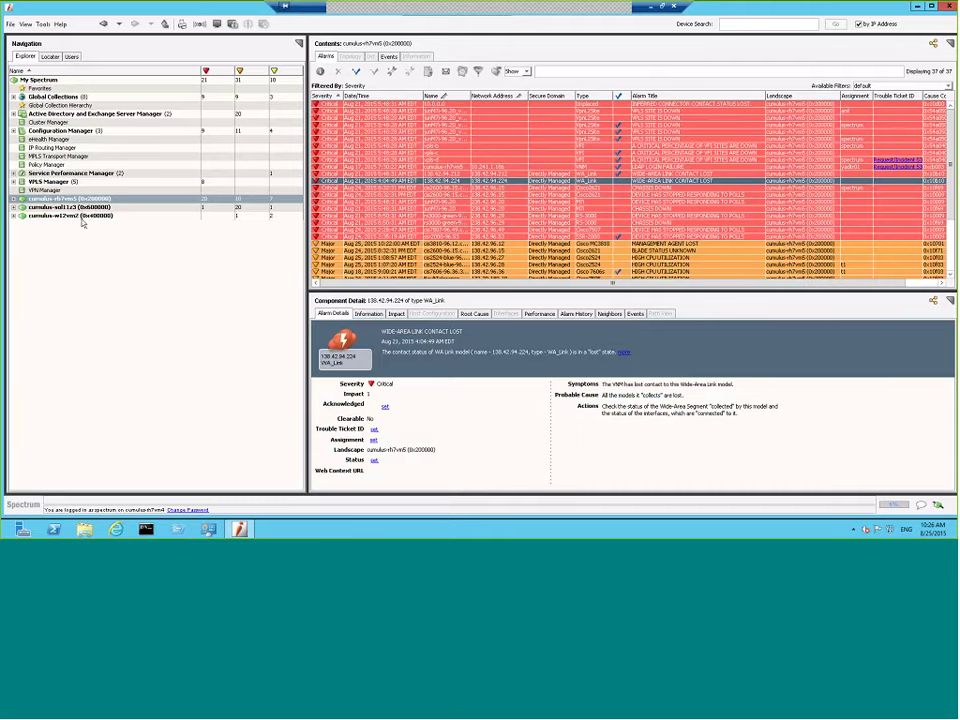
Check the cumulus-rh7vm5 alarms in the remote desktop's Spectrum console and return to the web alarm list.
key(alt)
click(652, 7)
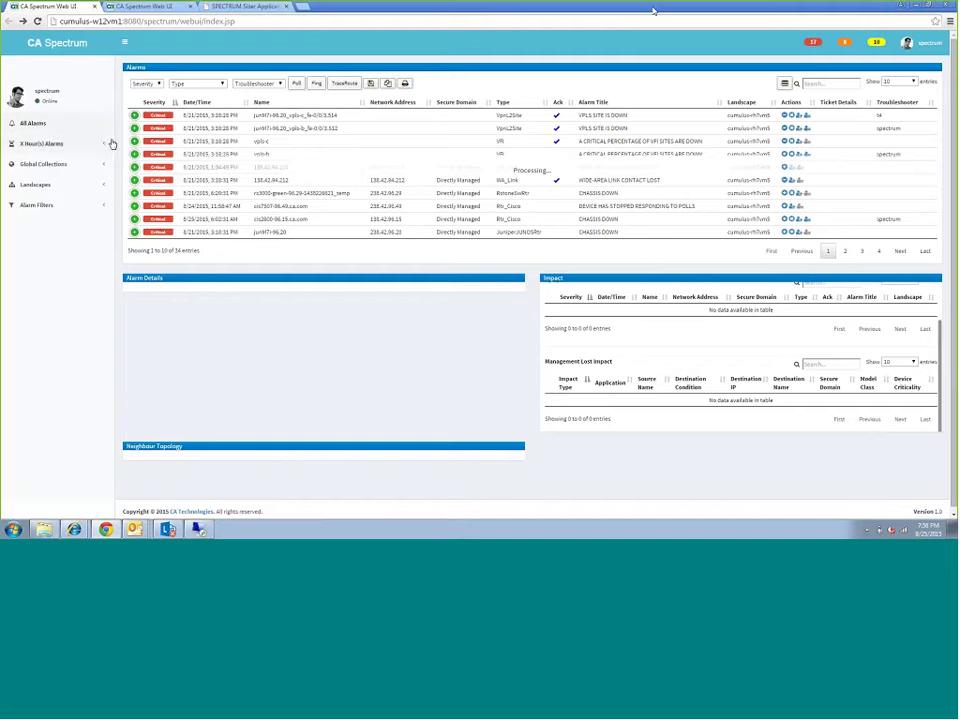
Filter the alarm list to the cumulus-rh7vm5 landscape.
click(38, 184)
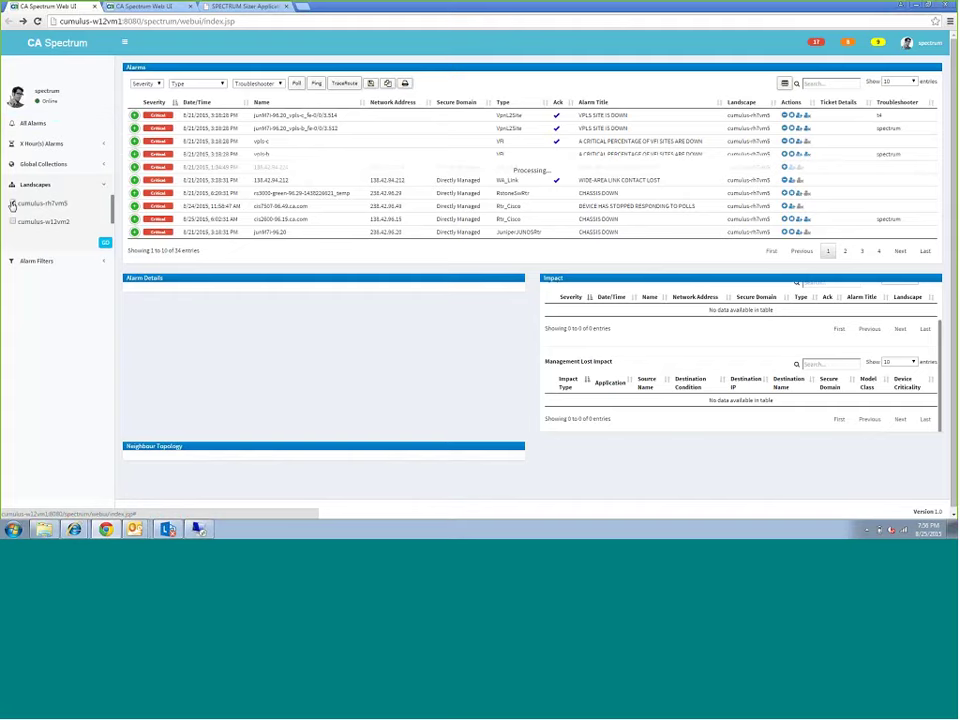
click(13, 204)
click(105, 244)
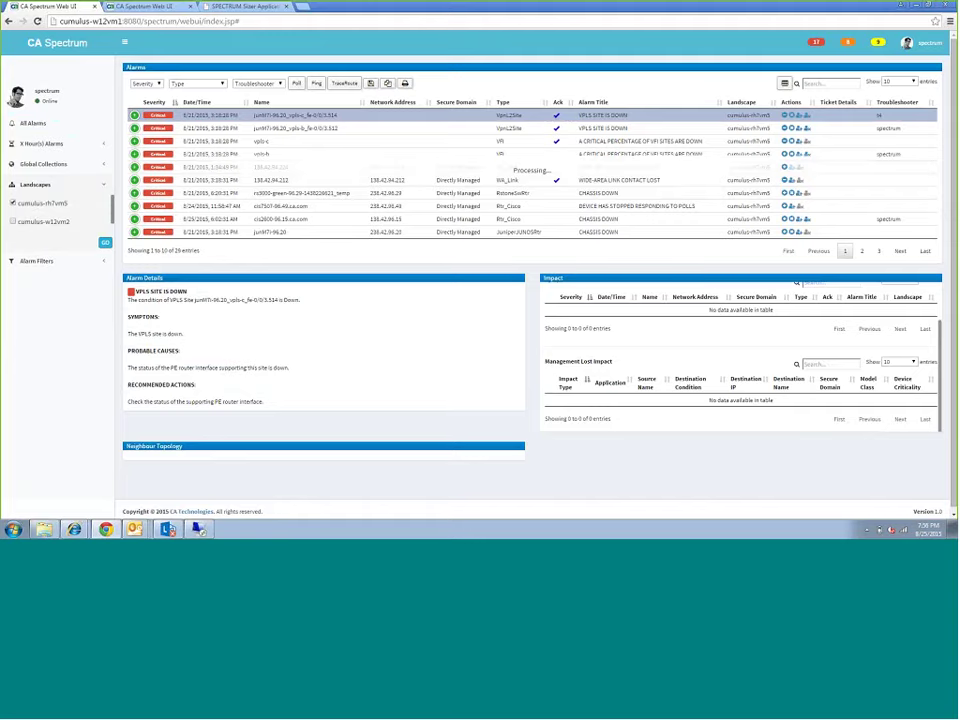
Switch to the remote desktop's Spectrum console, view the details of the cis2600-96.15 chassis down alarm and return to the web alarm list.
key(alt+Tab)
key(Escape)
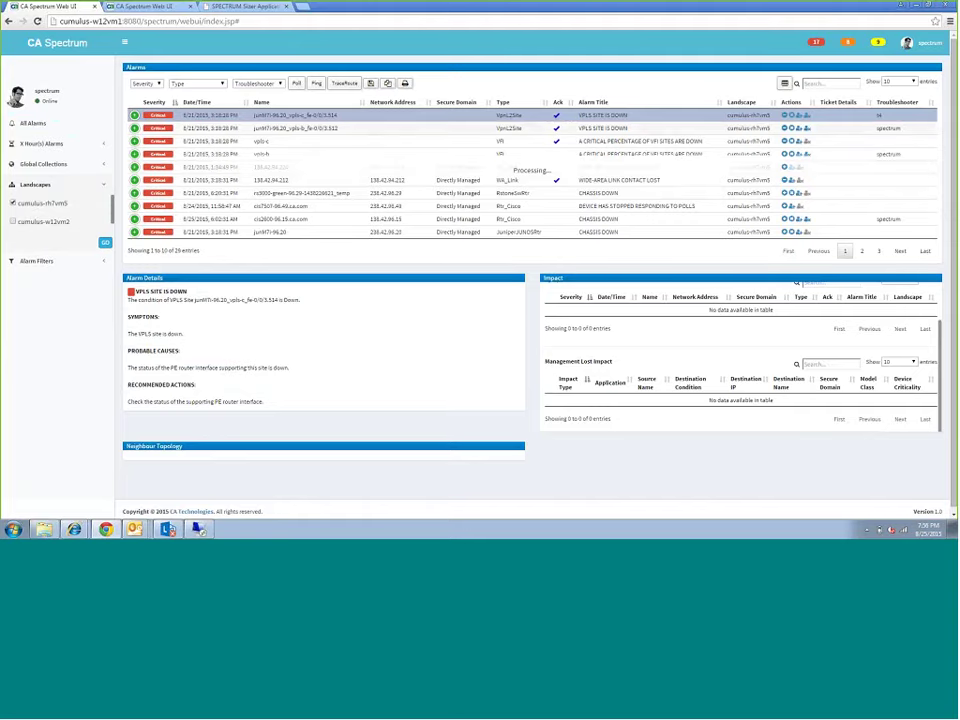
click(199, 530)
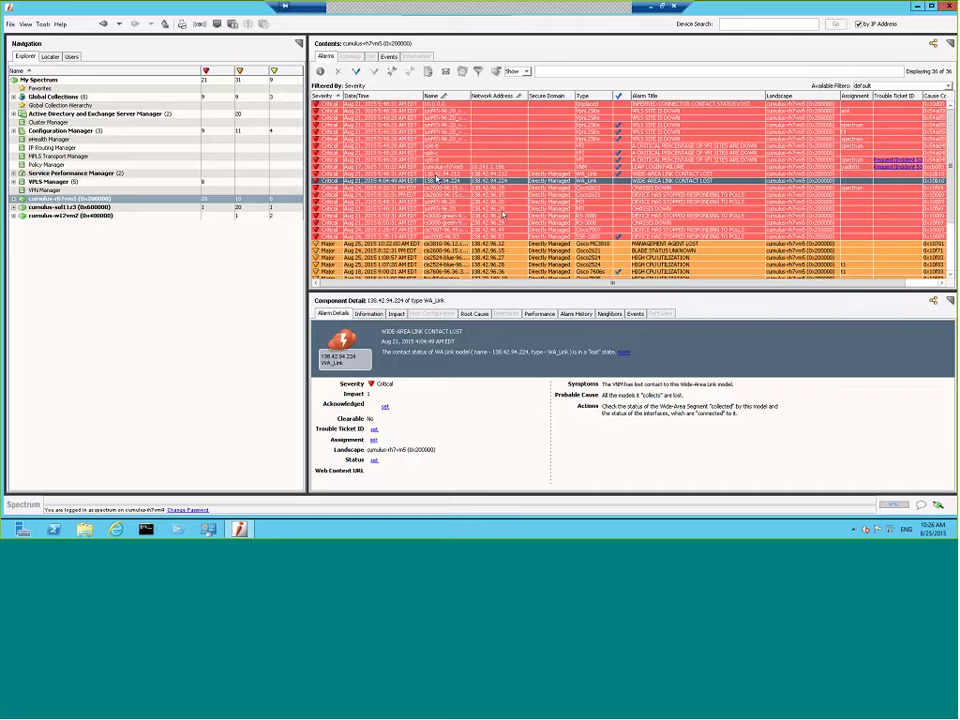
click(659, 188)
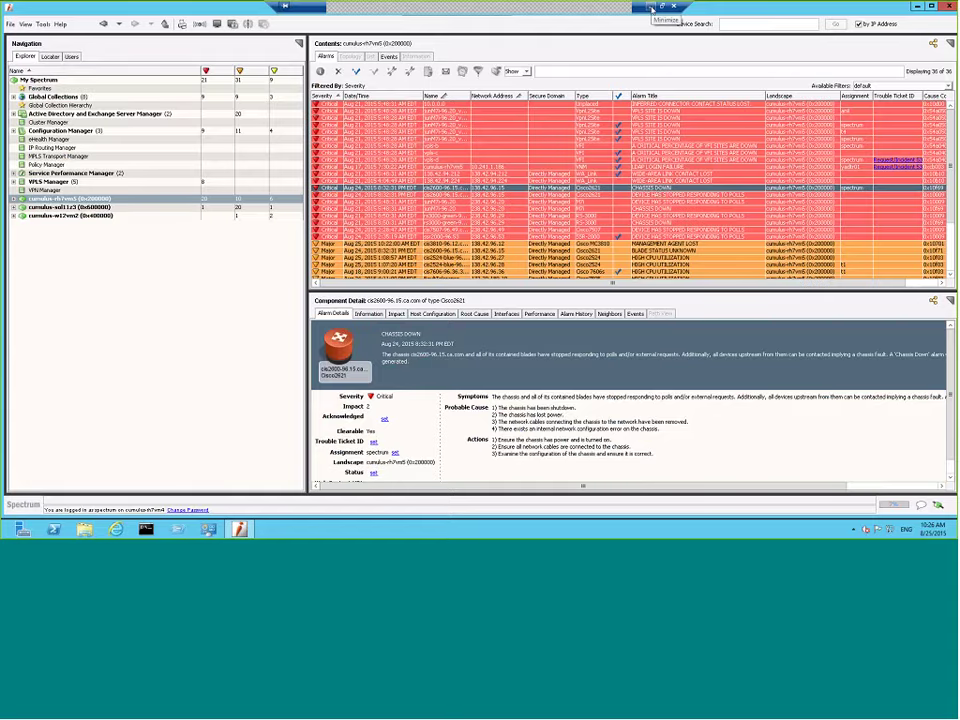
click(651, 8)
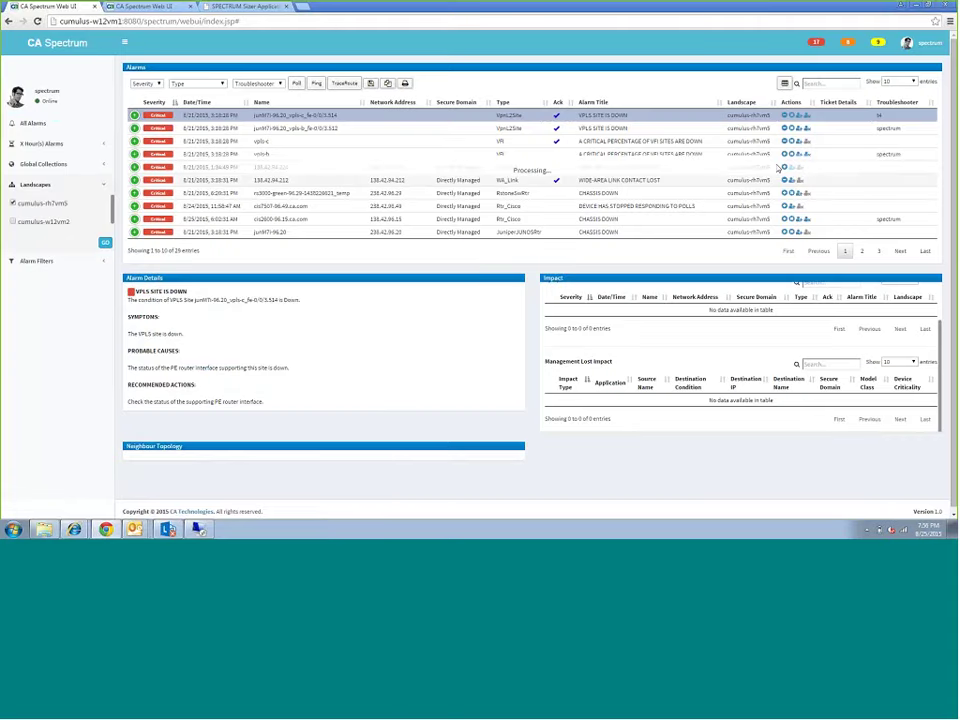
Search the alarm list for "chass" and clear the search text.
click(825, 82)
text(chass)
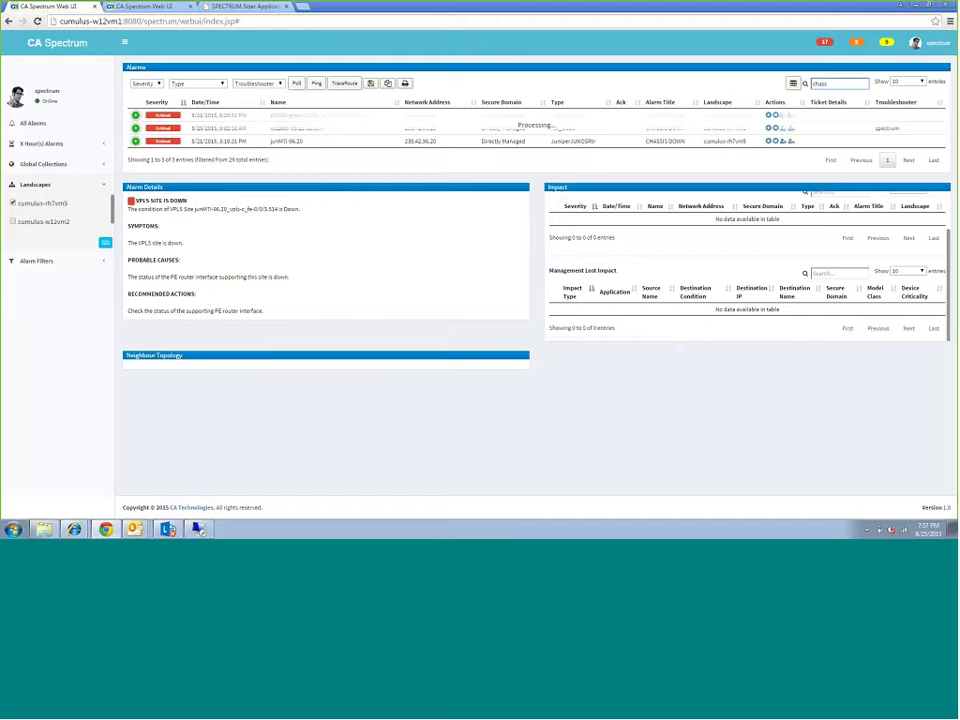
key(BackSpace)
key(BackSpace)
key(BackSpace)
key(BackSpace)
key(BackSpace)
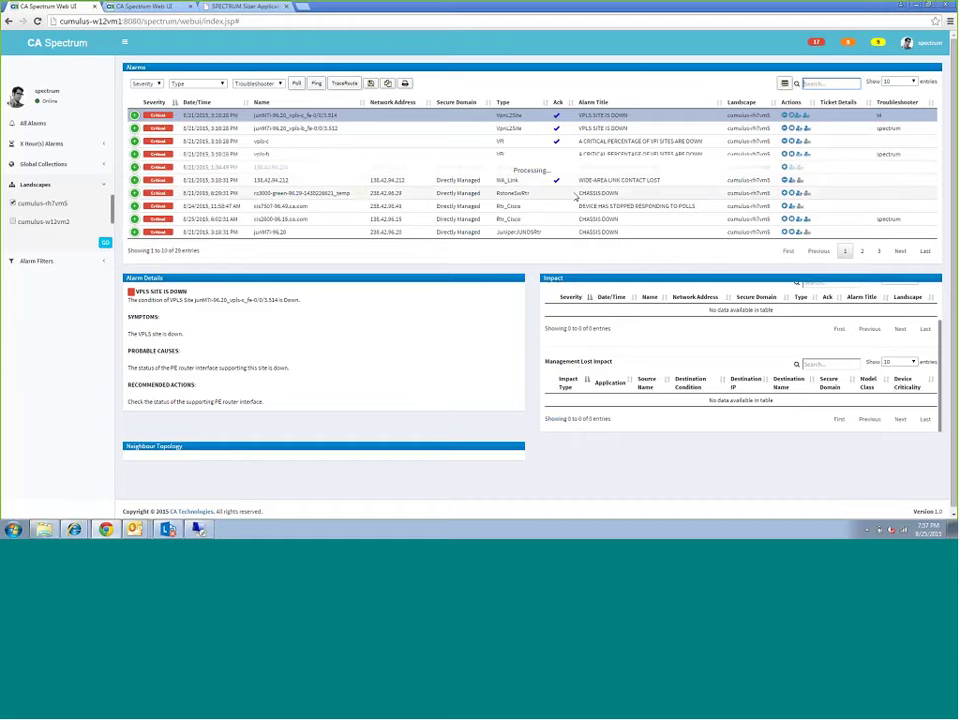
View the cis7507-96.49 and vpls-c alarm details, and find the rs3000-green-96.29 chassis down alarm in the remote desktop's Spectrum console.
click(576, 205)
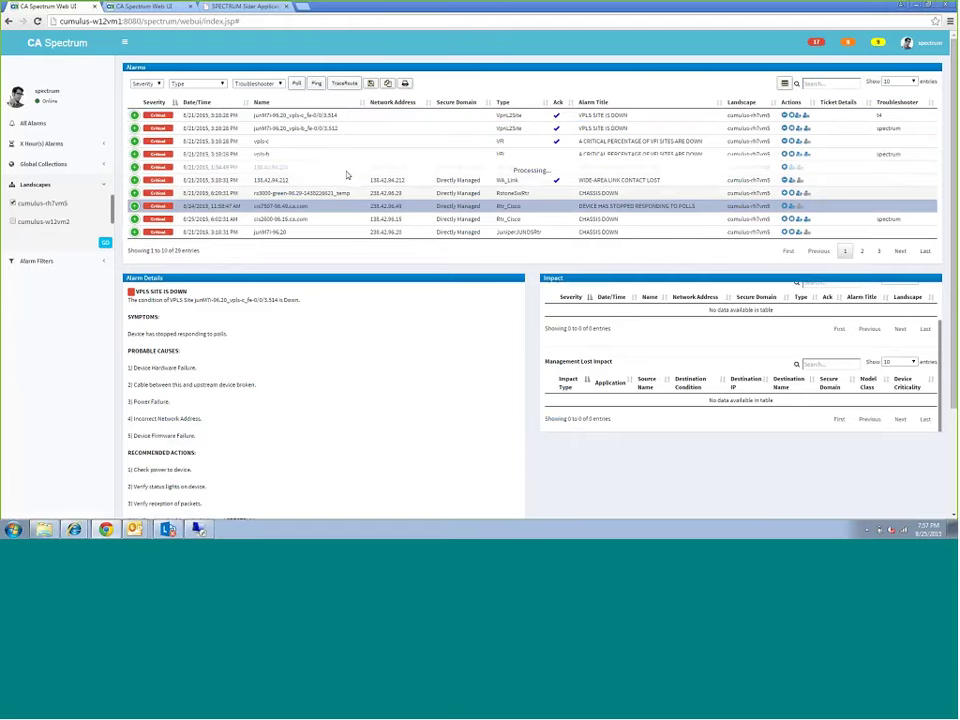
click(322, 141)
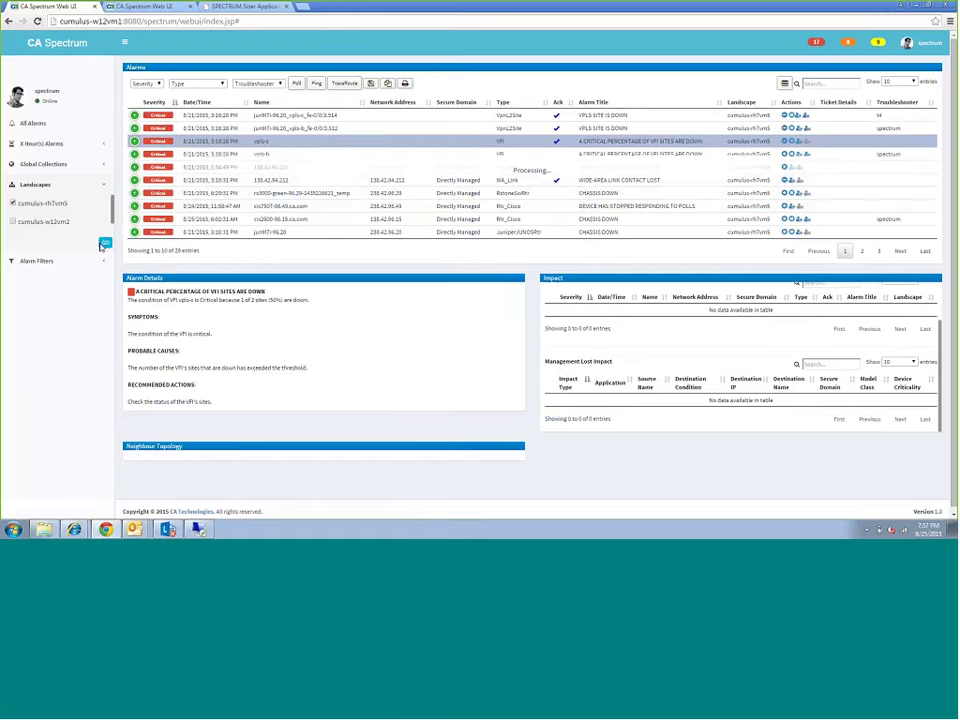
click(430, 197)
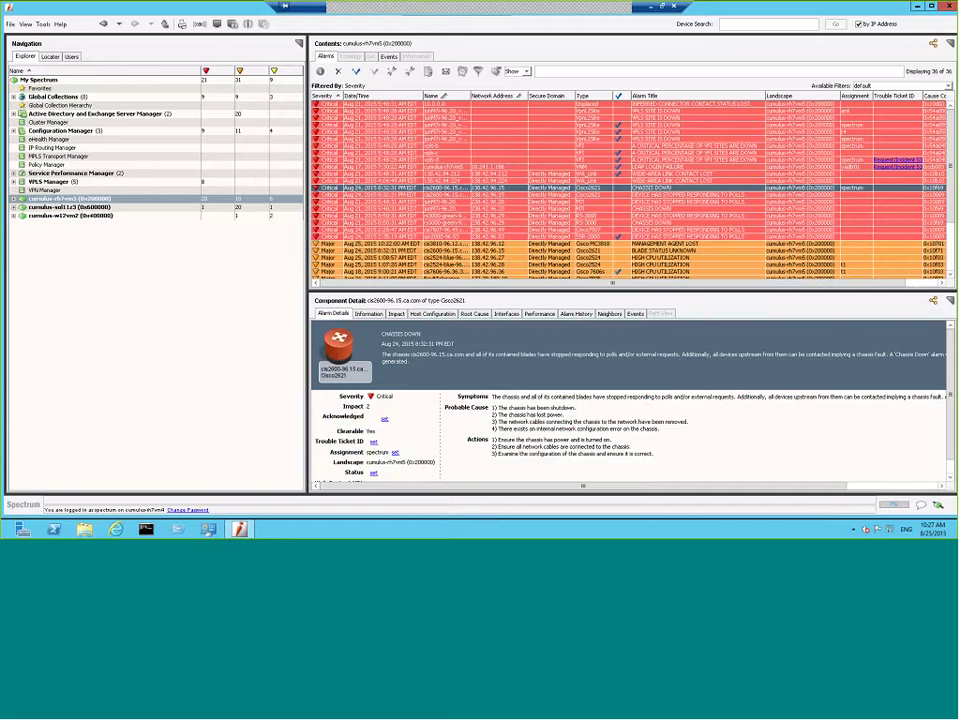
click(499, 216)
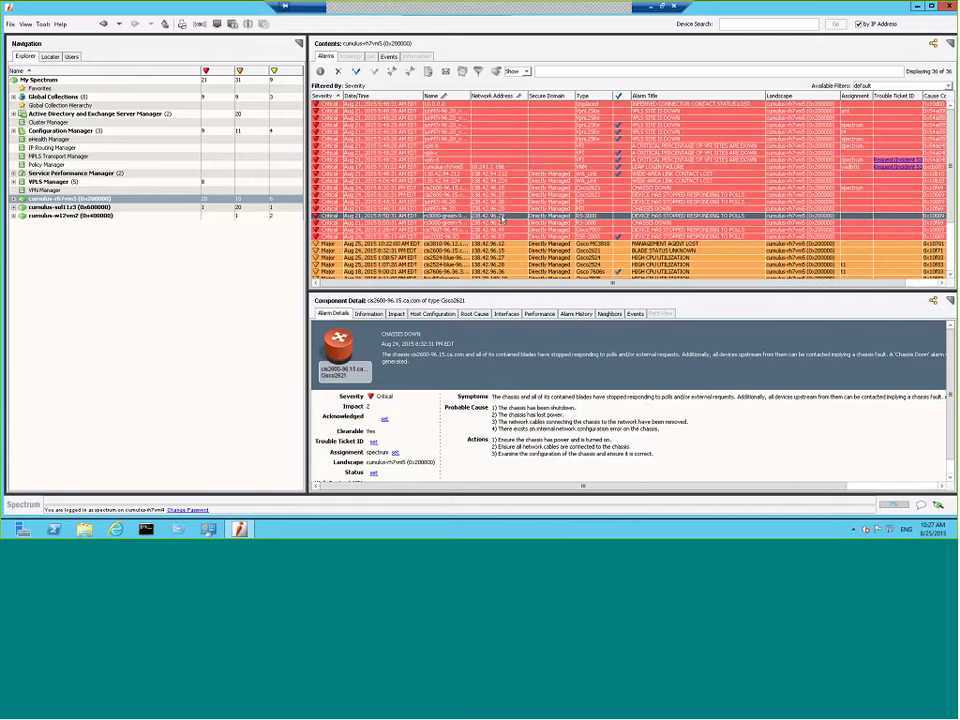
click(584, 224)
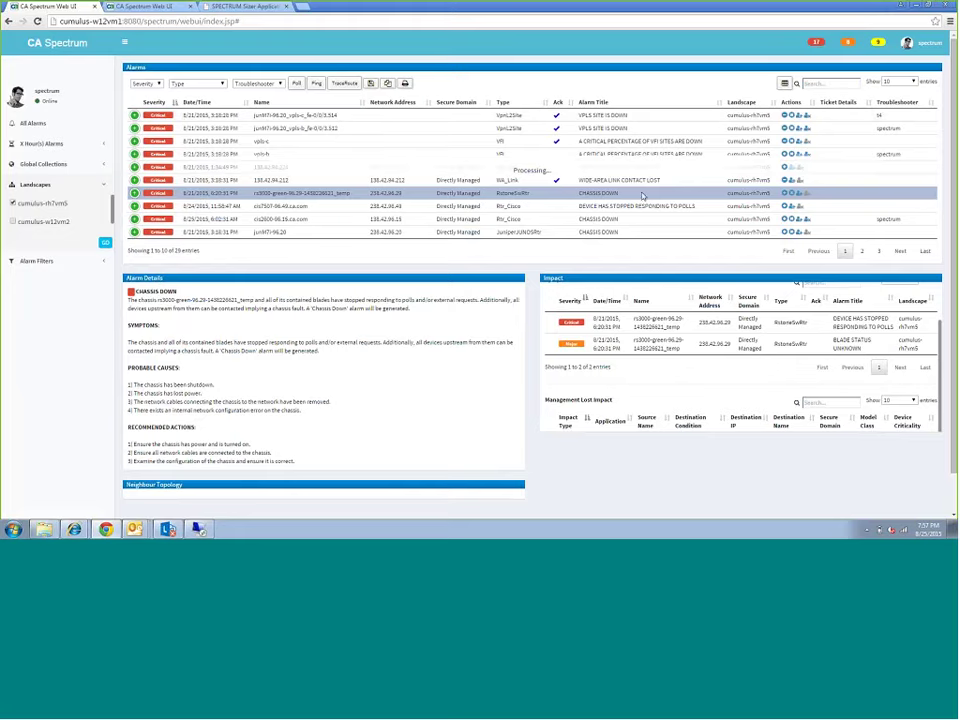
Acknowledge the chassis down alarm on rs3000-green-96.29 in the web alarm list.
right_click(663, 200)
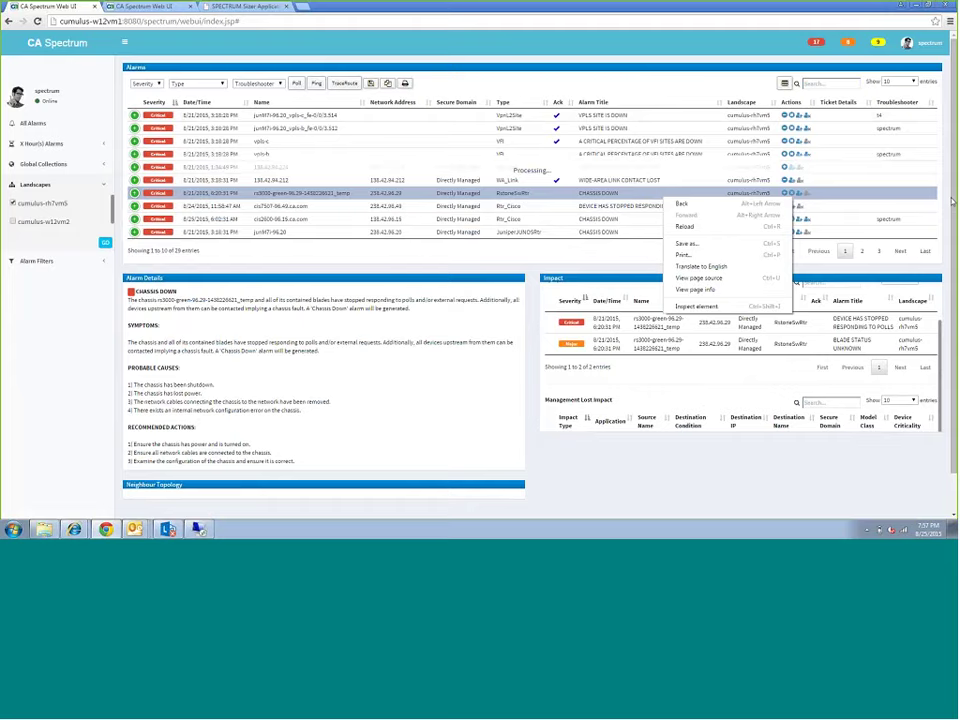
click(830, 194)
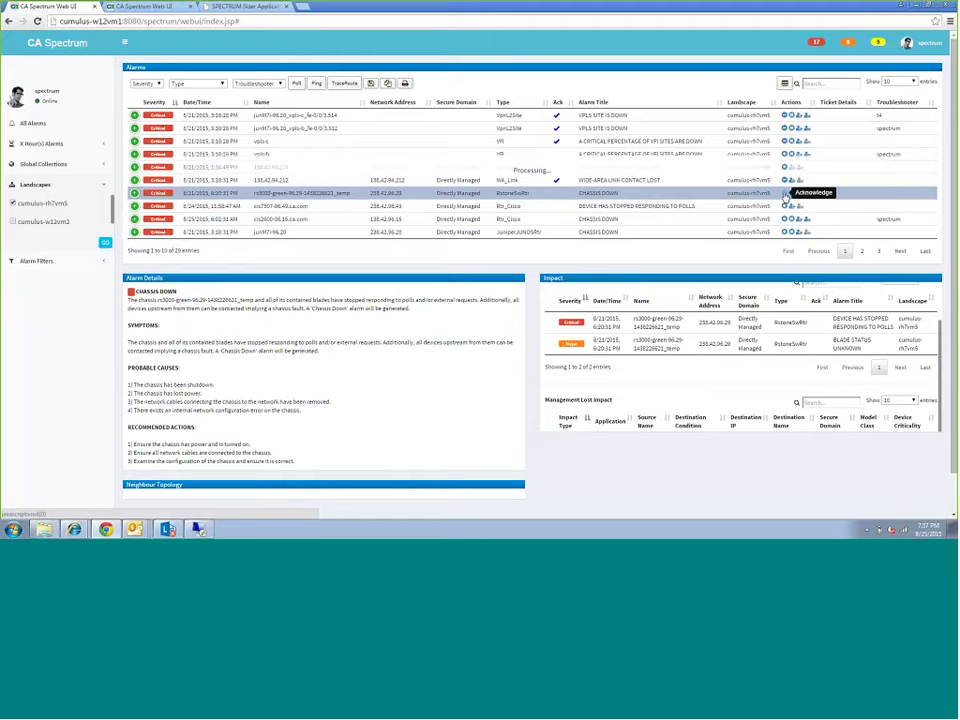
click(786, 196)
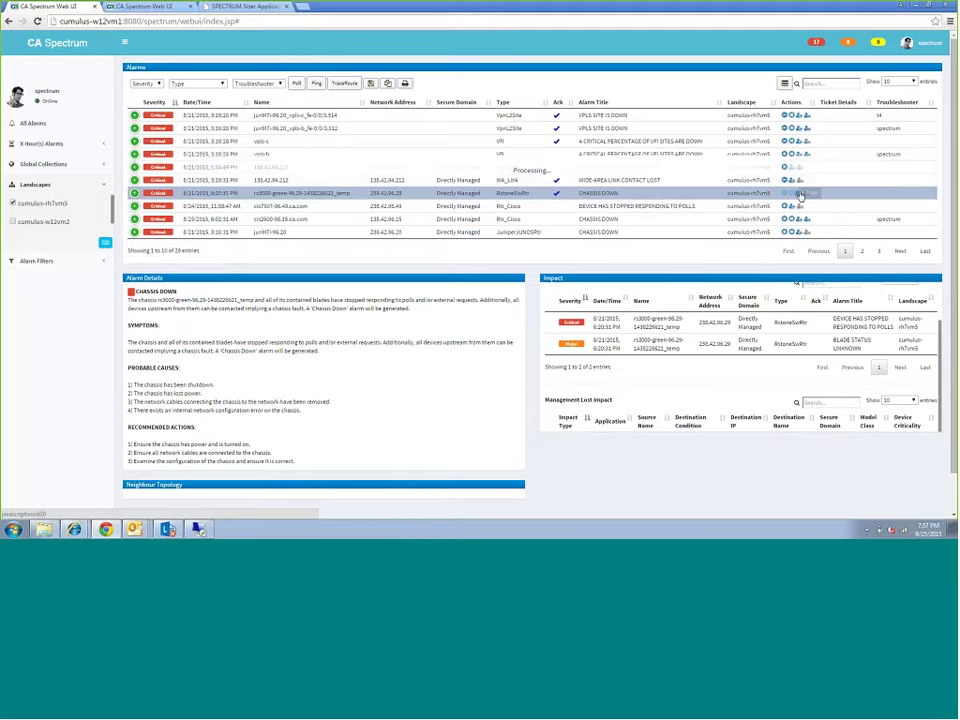
Assign the troubleshooter spectrum to the rs3000-green-96.29 chassis down alarm.
click(799, 196)
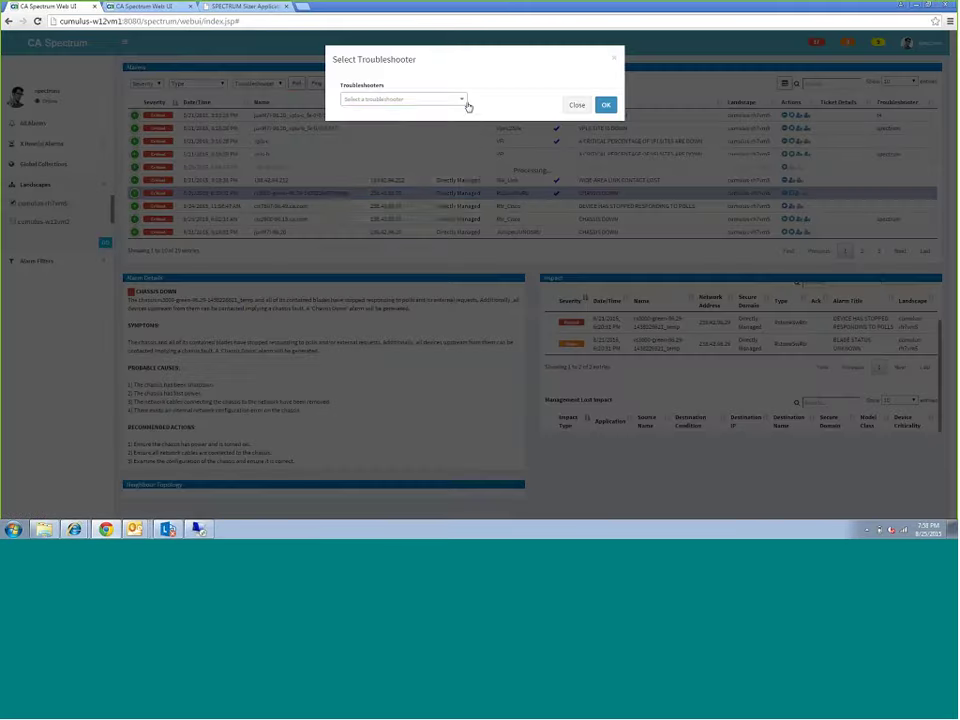
click(464, 102)
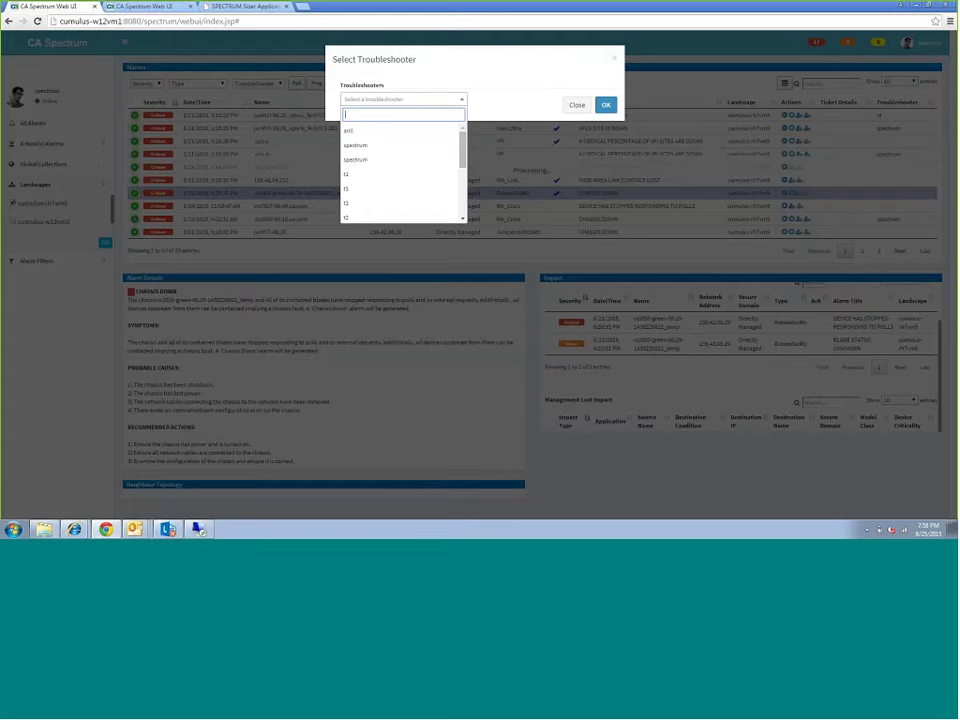
click(443, 163)
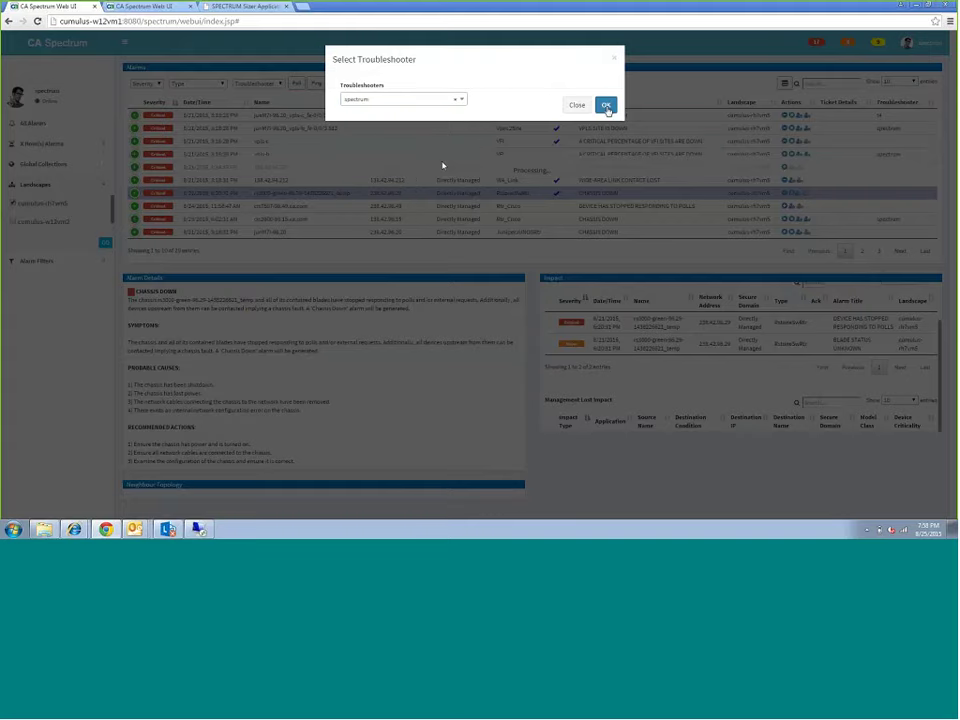
click(606, 107)
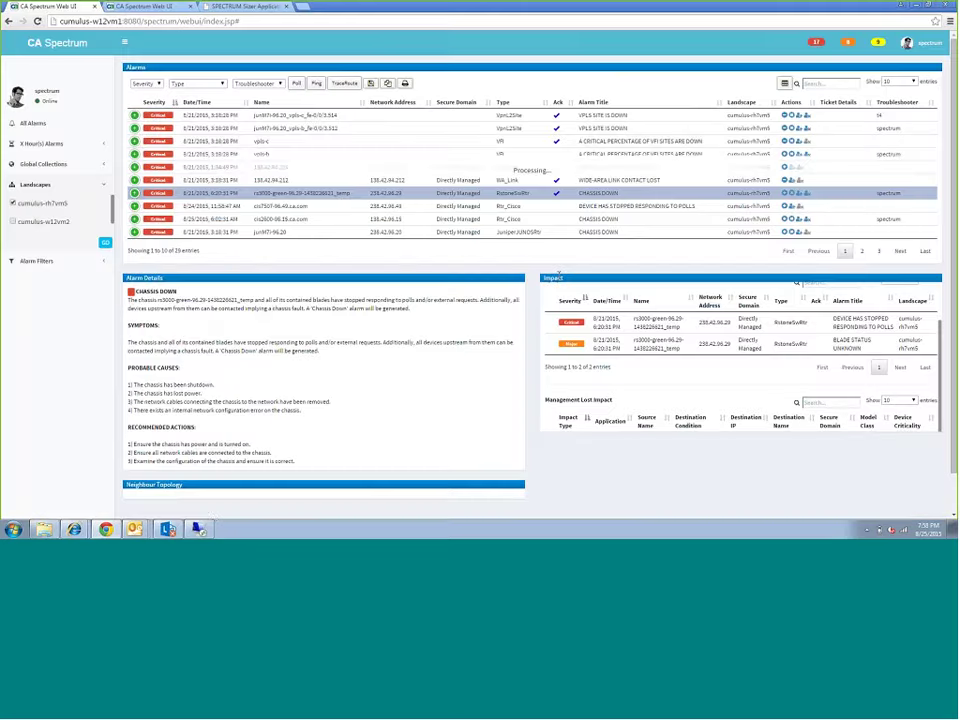
Switch to the remote desktop's Spectrum console and unacknowledge the rs3000-green-96.29 chassis down alarm.
click(201, 529)
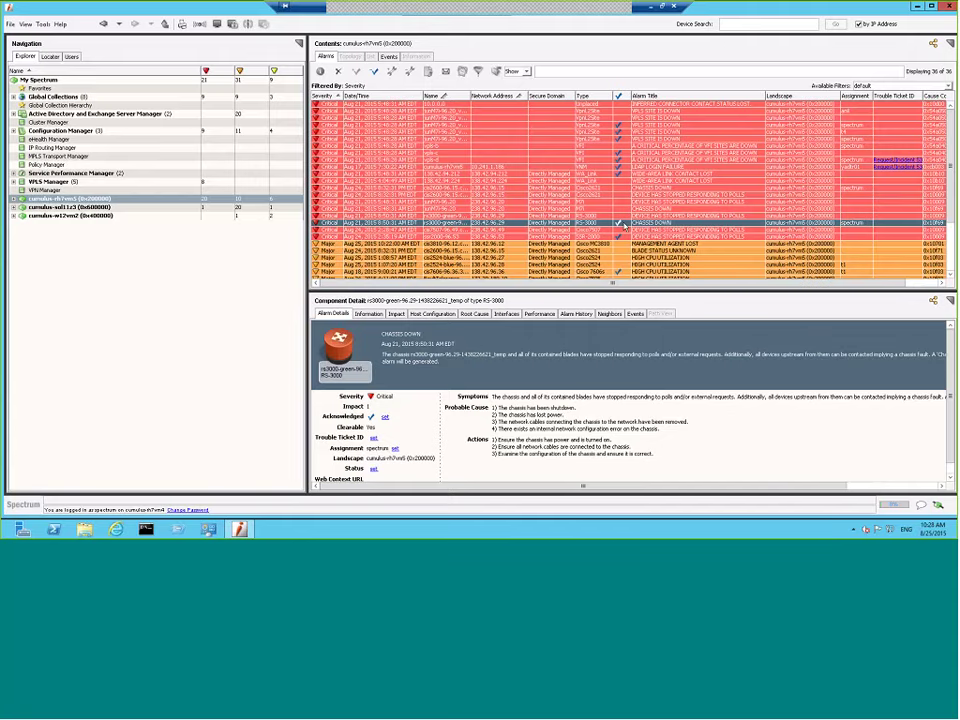
right_click(625, 226)
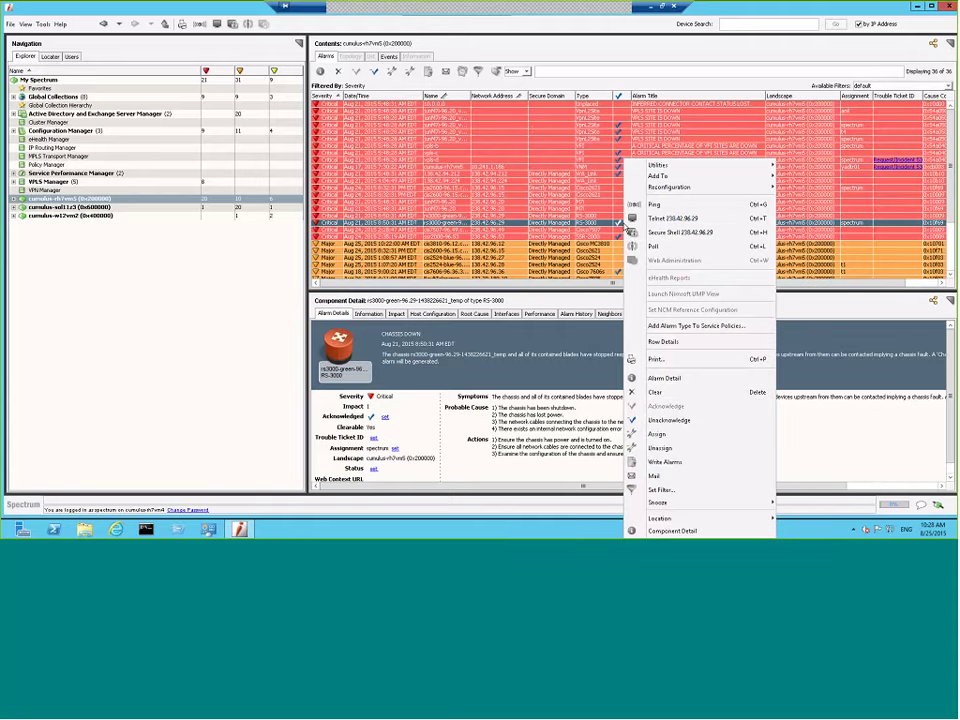
click(670, 424)
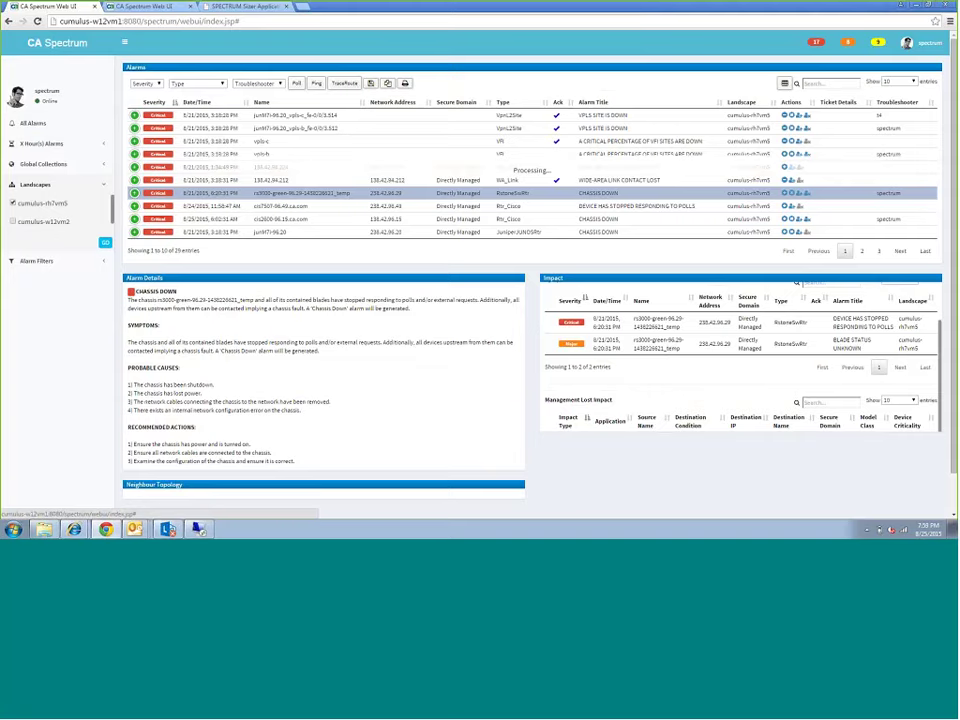
From all alarms in the web list, view those of the last 2, 4, 12 and 24 hours, and show all alarms again.
click(38, 126)
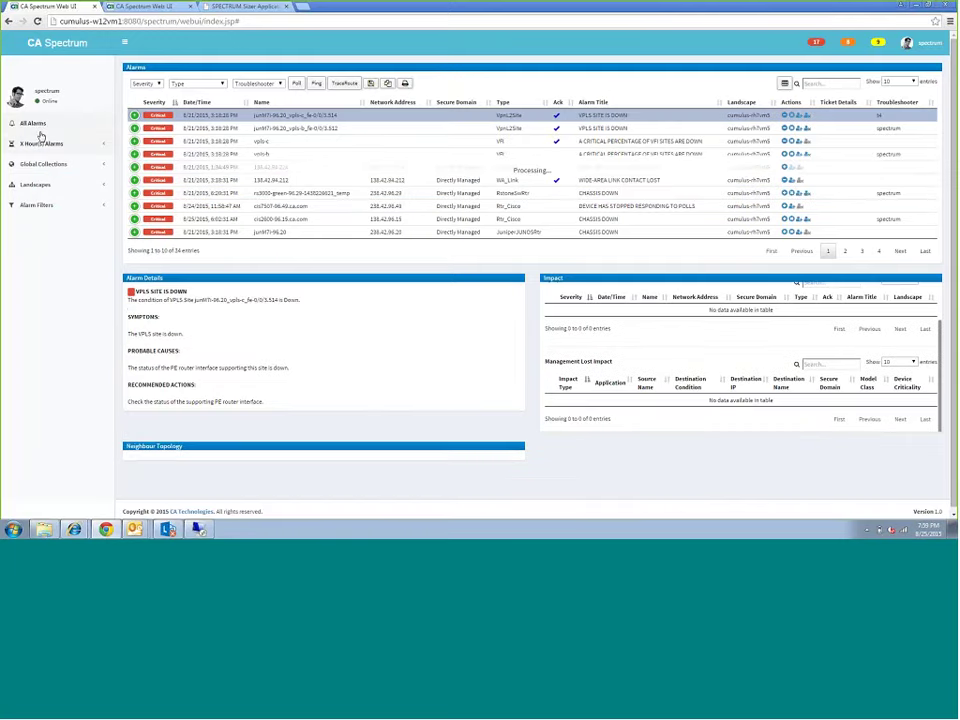
click(41, 144)
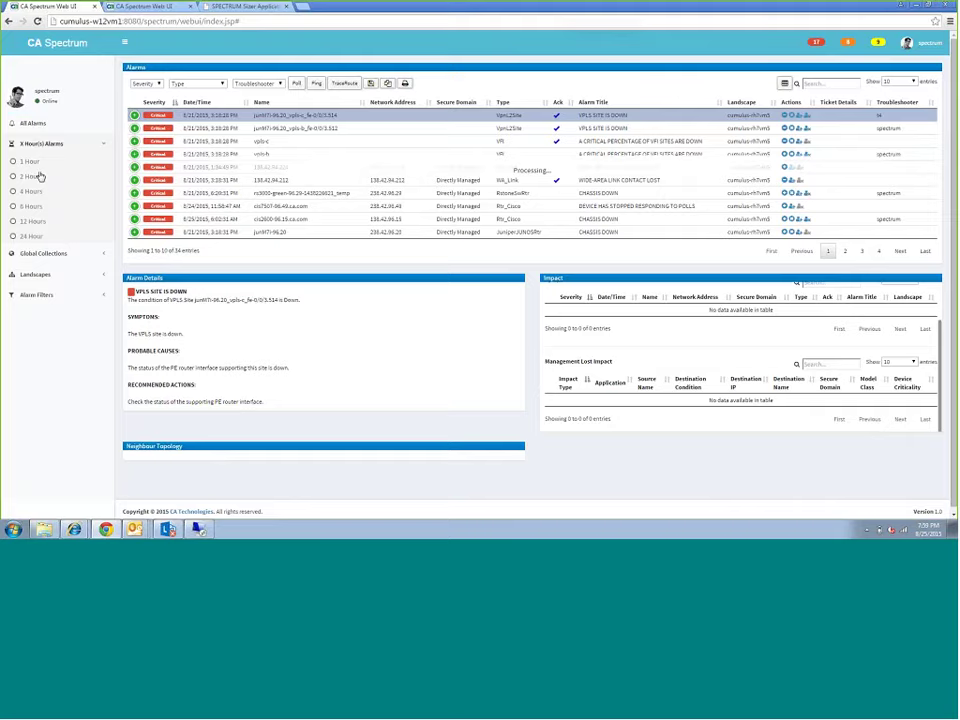
click(31, 176)
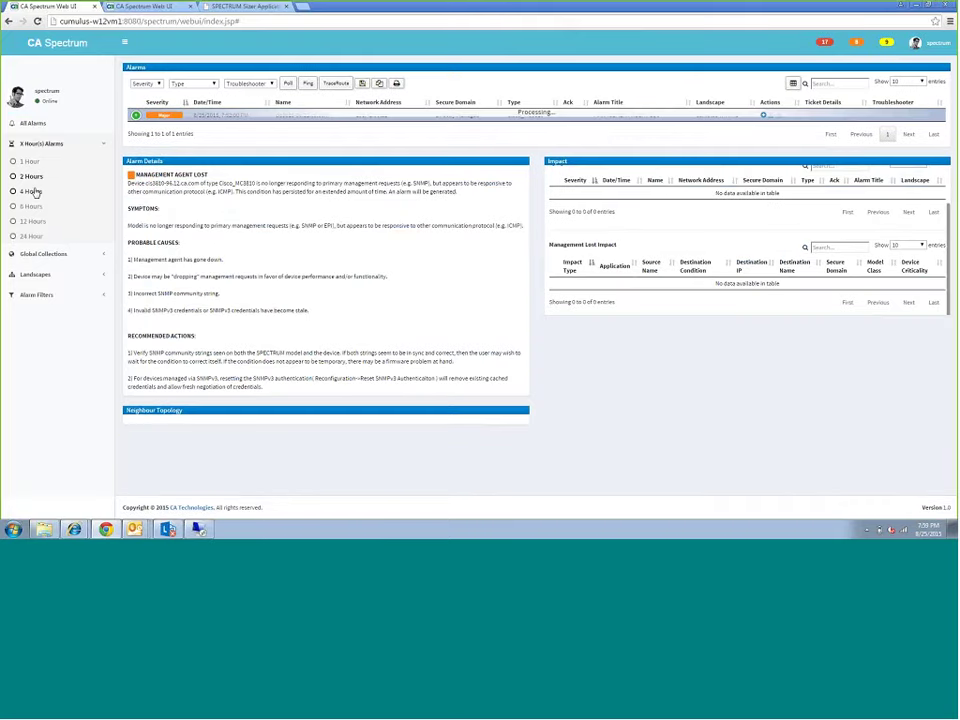
click(32, 191)
click(35, 221)
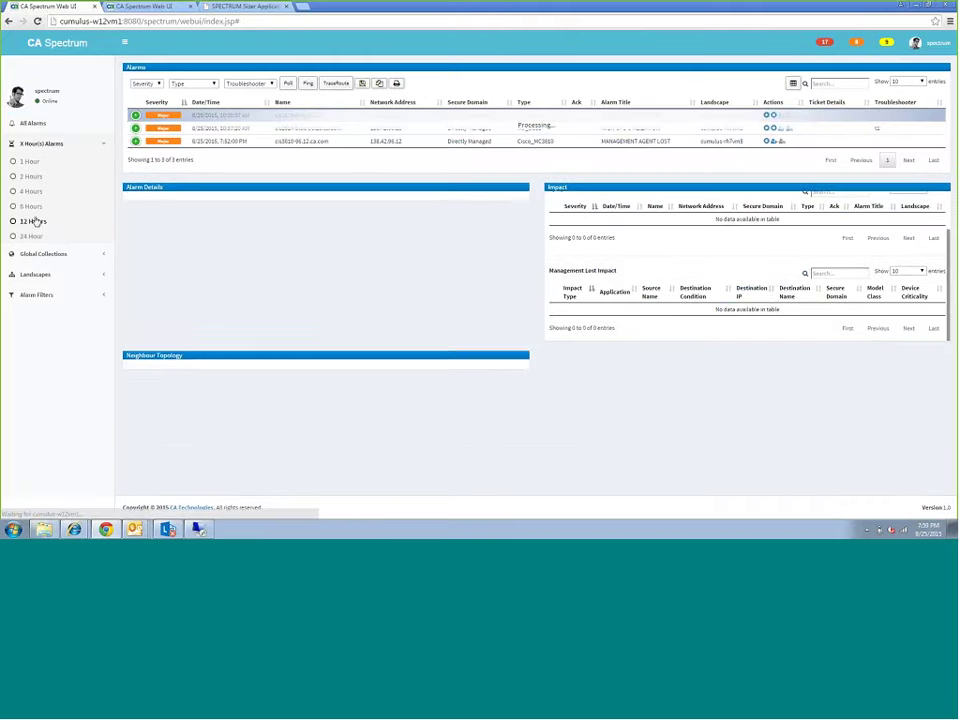
click(33, 235)
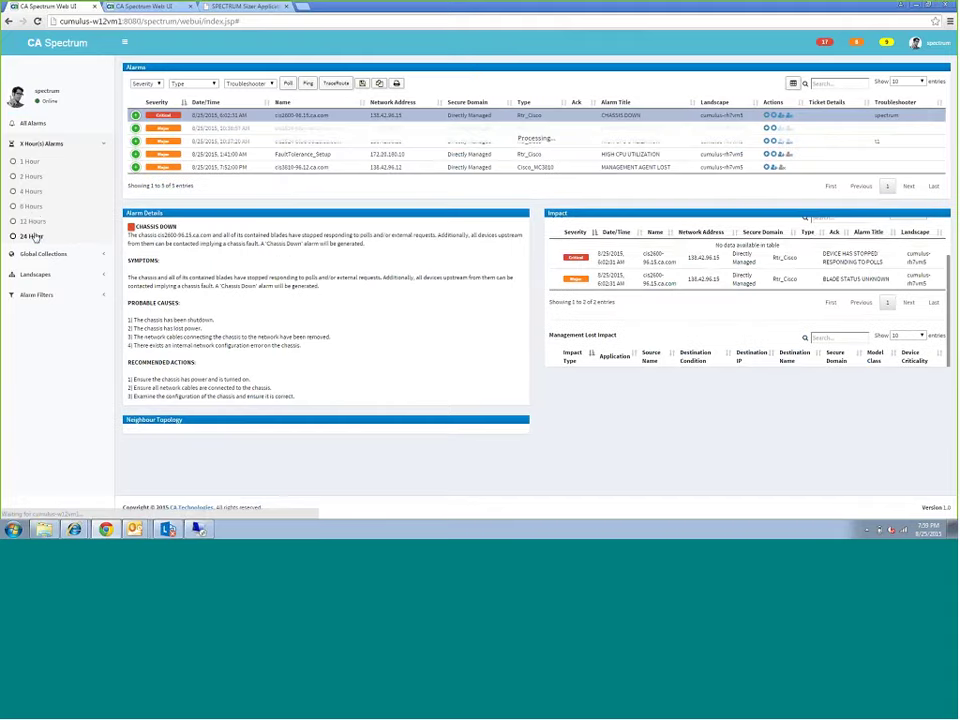
click(33, 124)
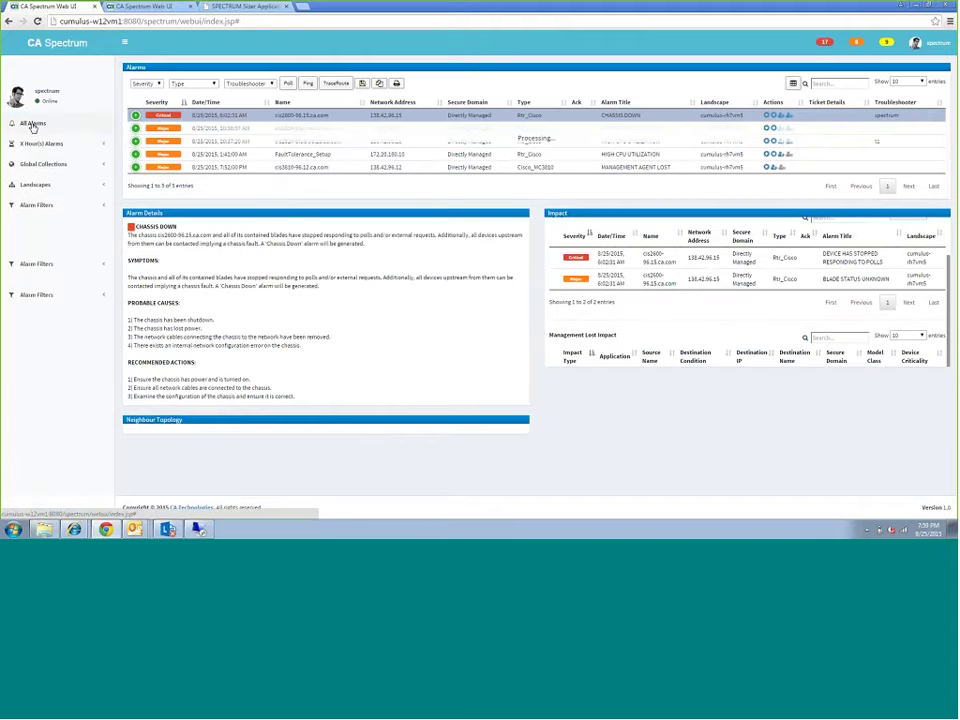
View the alarms of the global collections All Juniper, cumulus-rh7vm5 and the second GC1 entry.
click(48, 163)
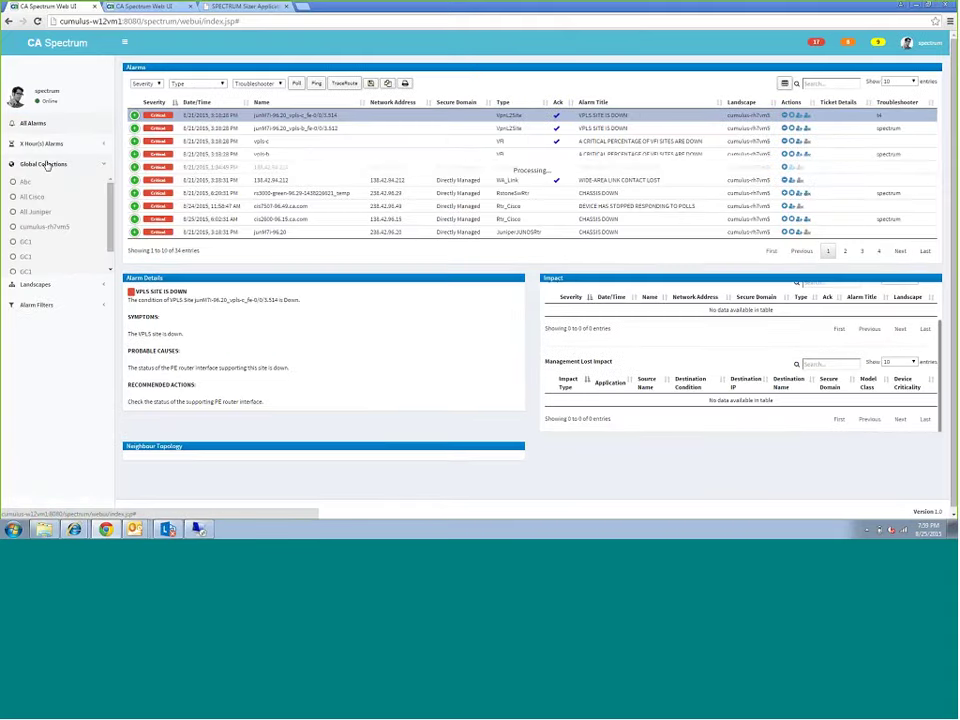
mouse_move(110, 208)
mouse_down()
mouse_move(107, 283)
mouse_move(108, 220)
mouse_up()
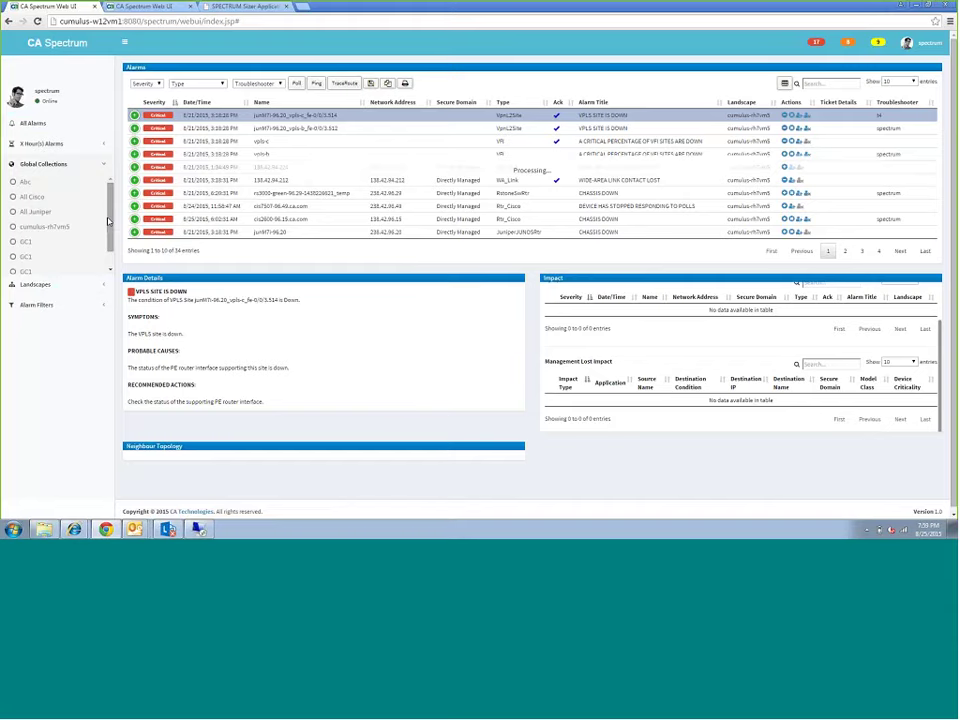
click(35, 211)
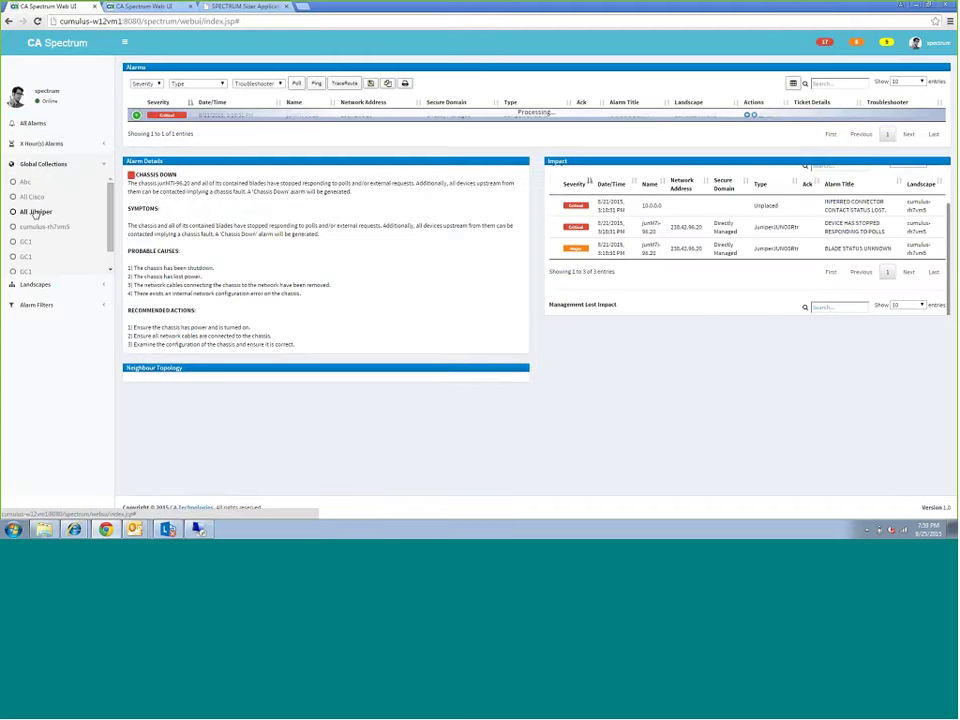
click(35, 228)
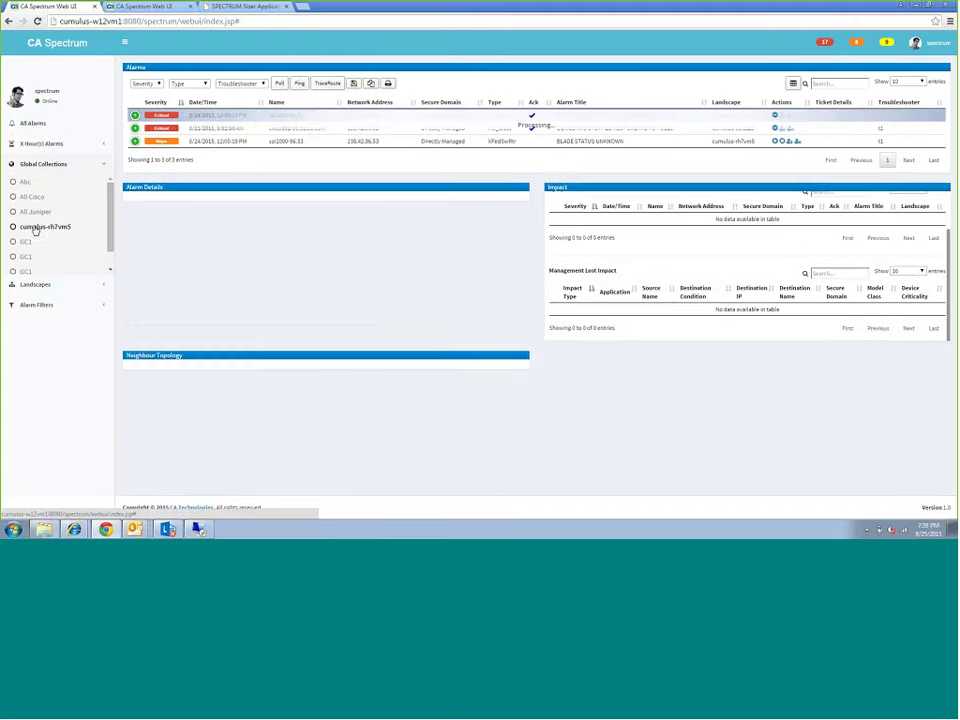
click(25, 257)
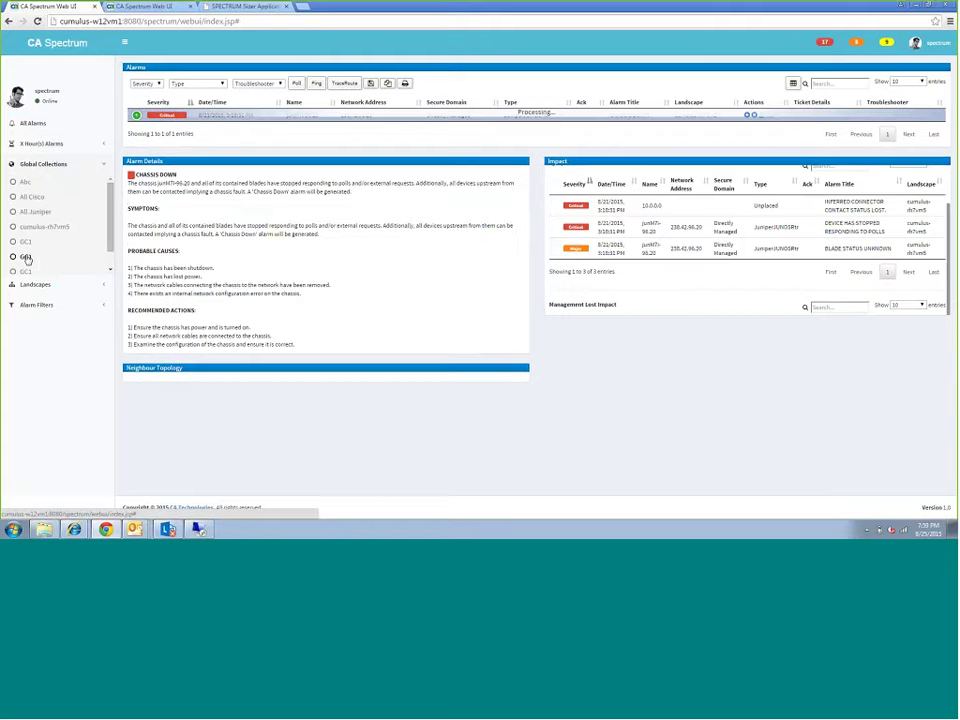
View the alarms of the landscapes cumulus-rh7vm5 and cumulus-w12vm2 together.
click(30, 284)
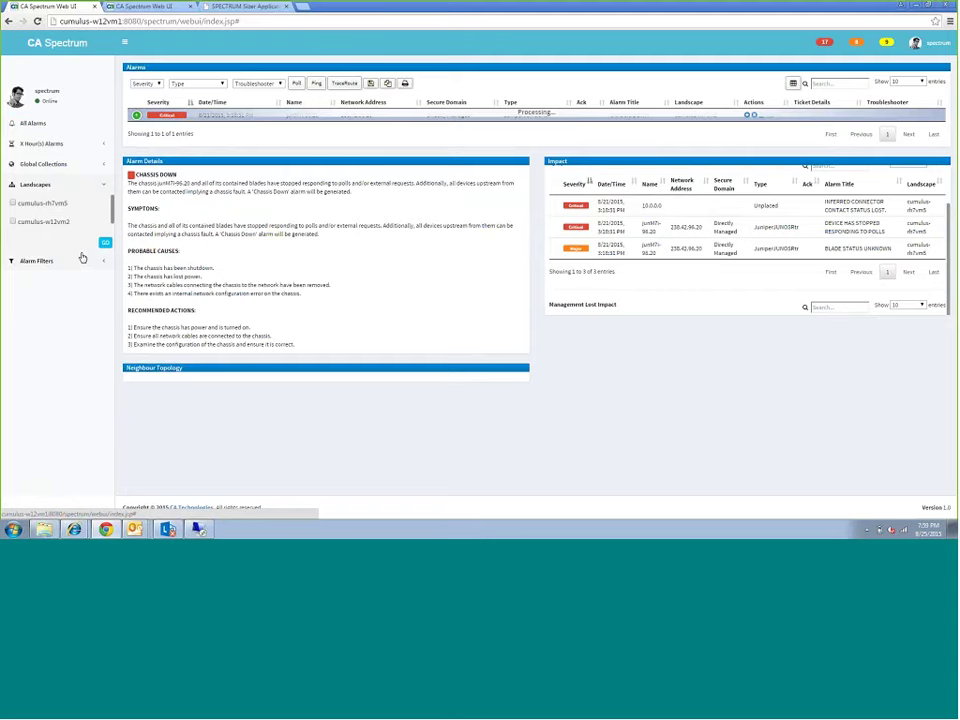
click(12, 221)
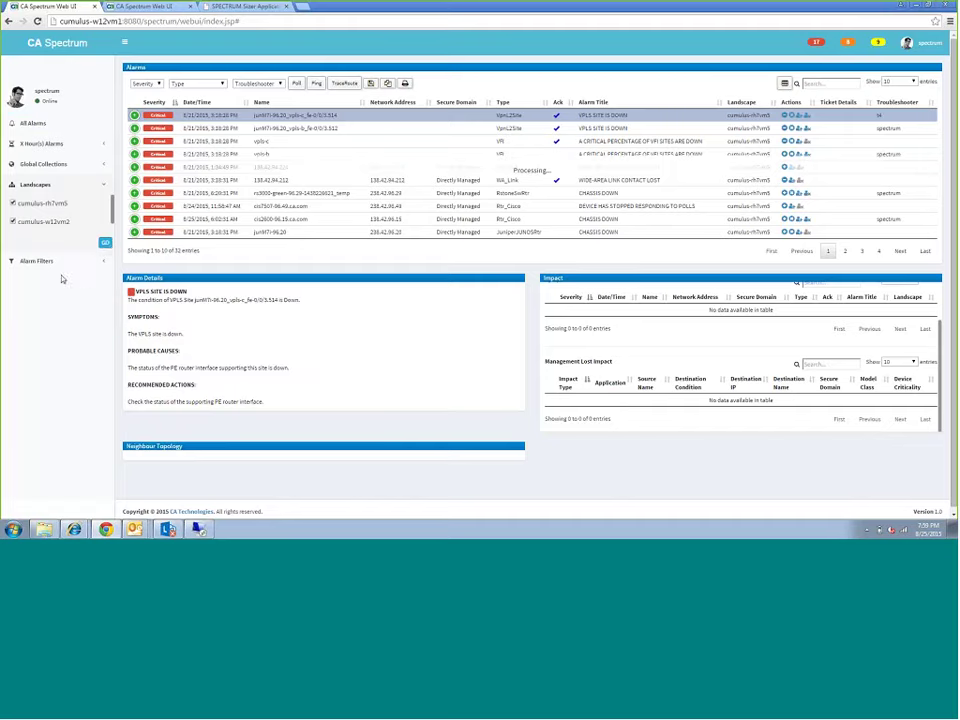
View the alarms through the saved alarm filters Minor Alarms on Cisco devices, Maintenence Alarms and Critical Alarms on Boston.
click(58, 262)
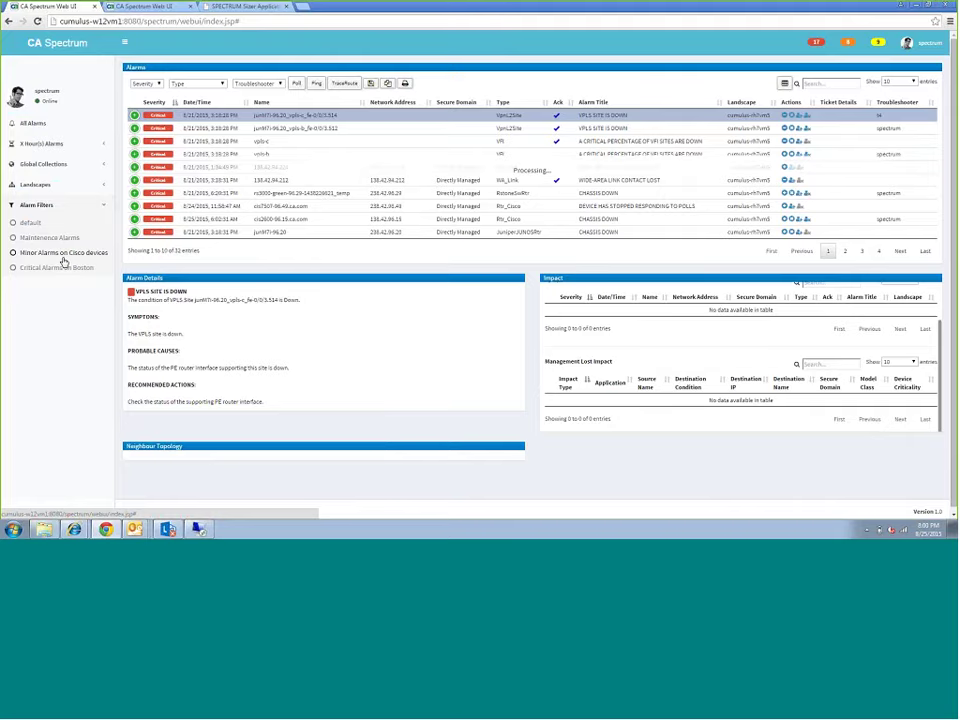
click(63, 256)
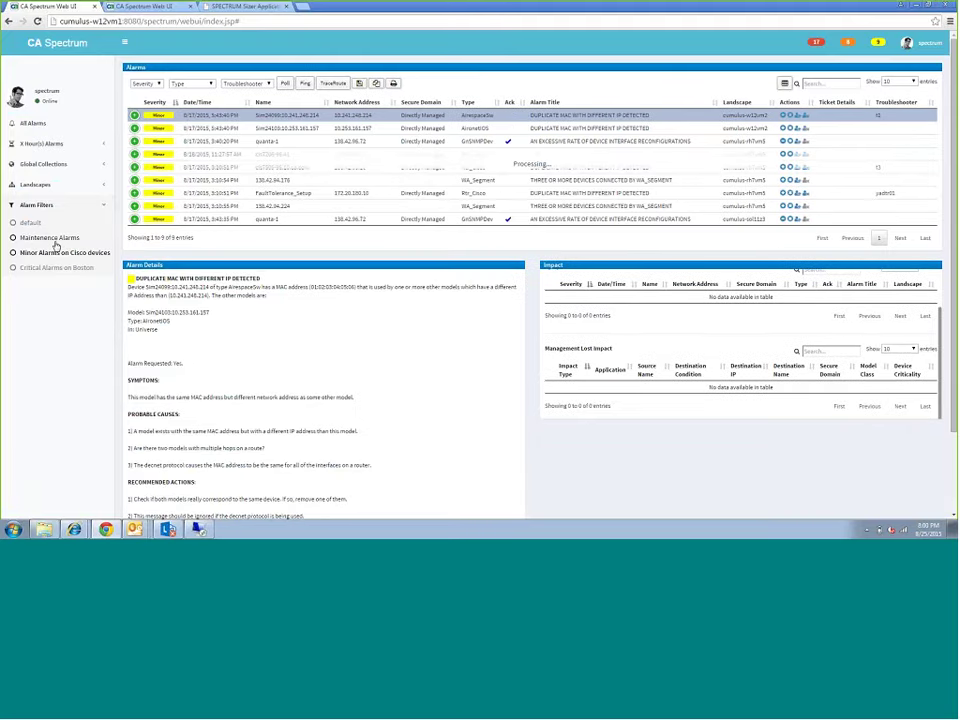
click(55, 240)
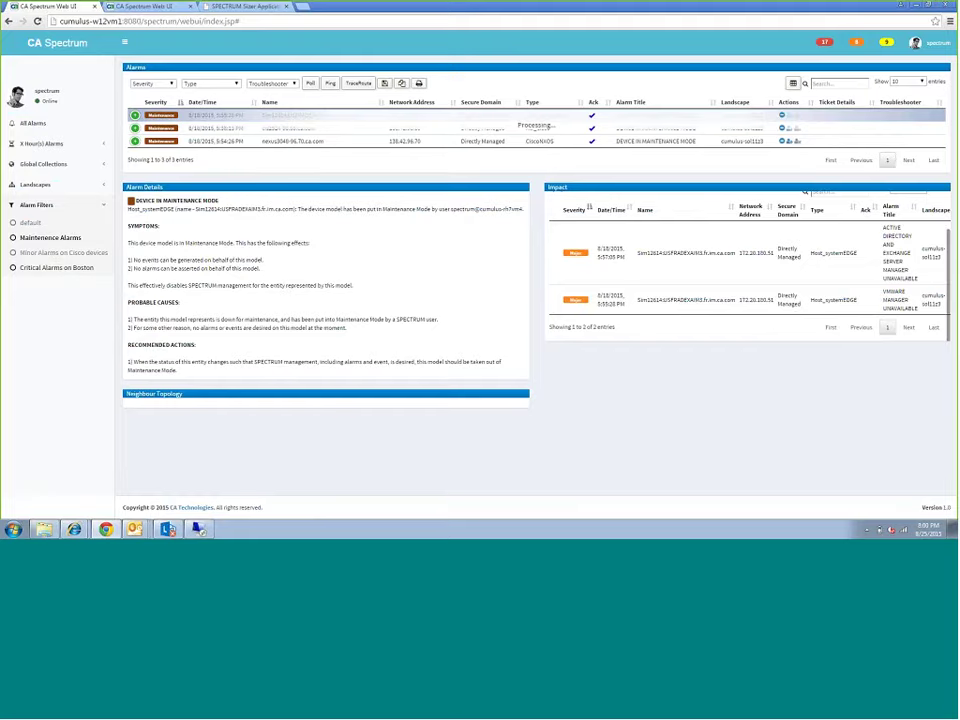
click(55, 268)
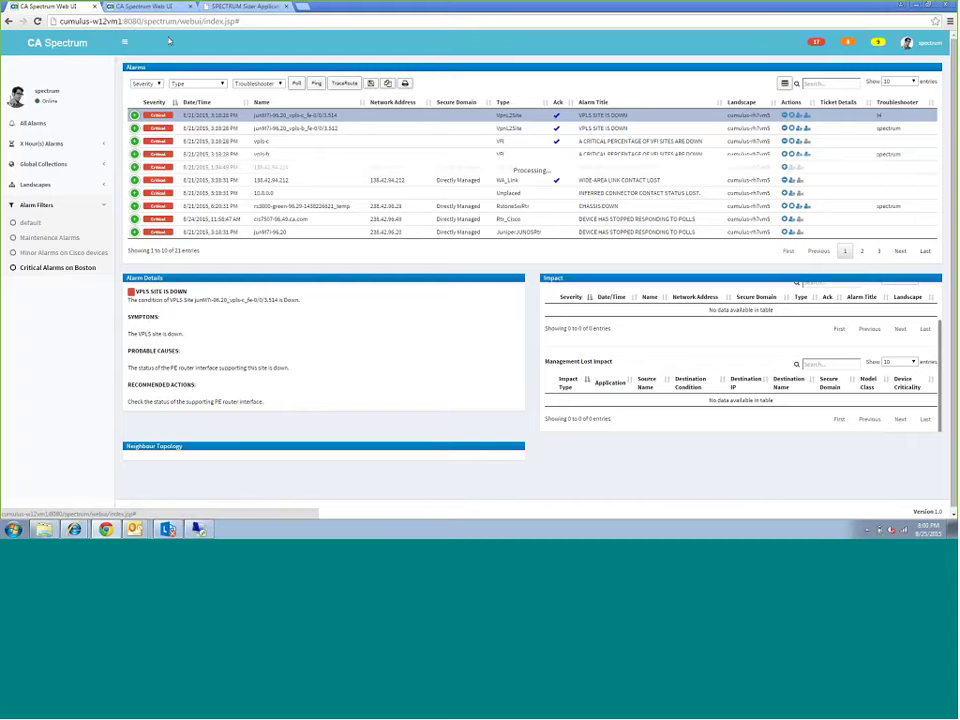
Collapse and re-expand the navigation sidebar, and view the signed-in account's profile and sign-out options.
click(133, 45)
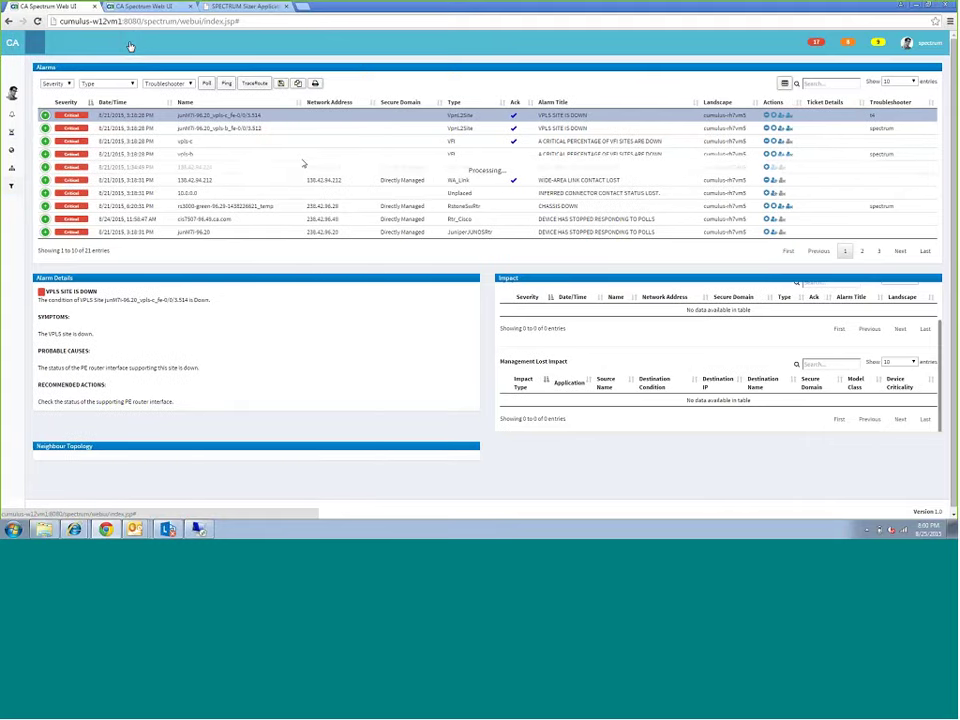
click(37, 47)
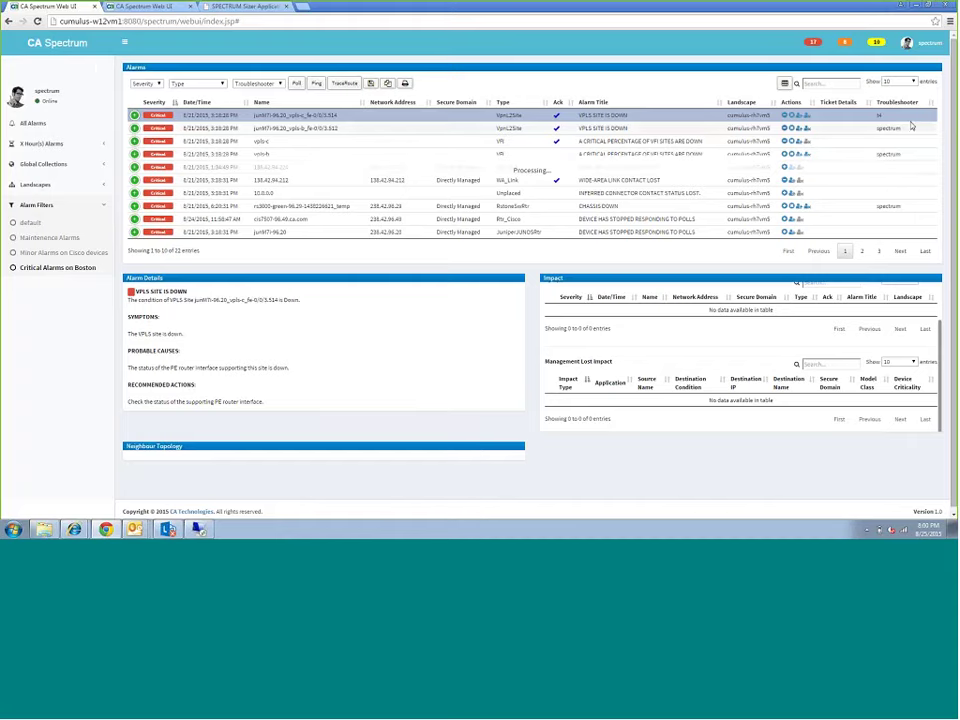
click(908, 44)
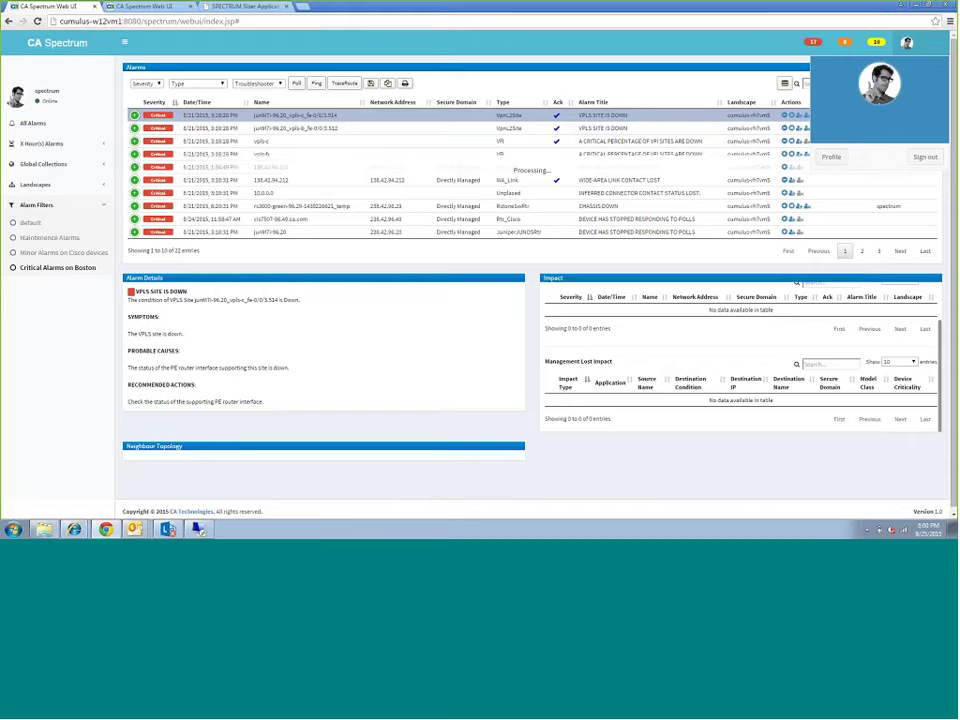
click(738, 42)
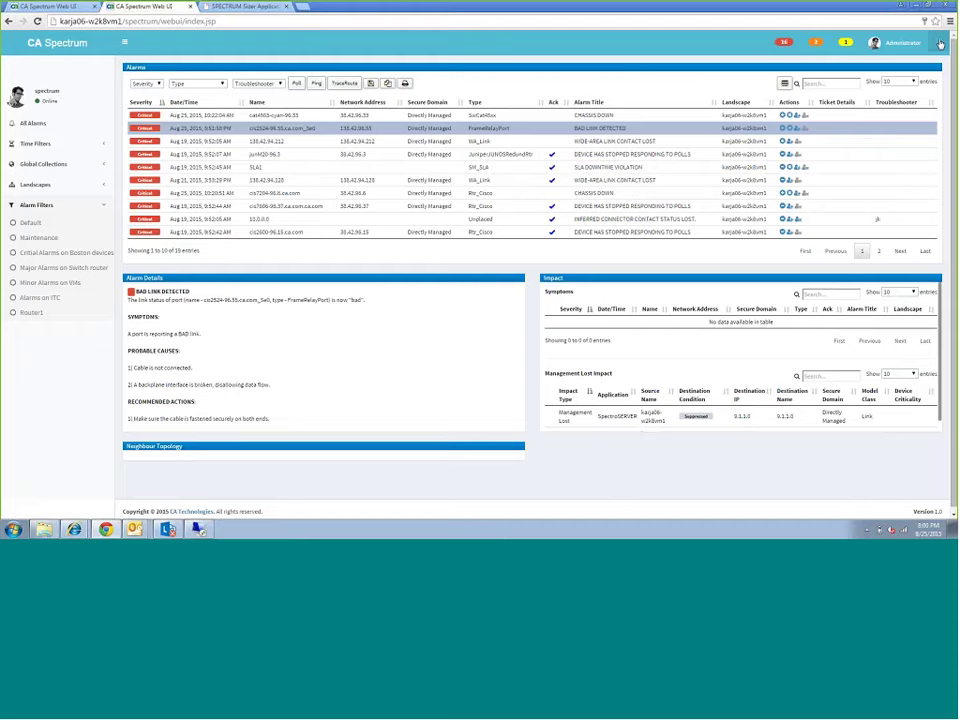
In the karja06-w2k8vm1 web console, view the recent activity and general settings, close them and return to the cumulus-w12vm1 console.
click(940, 45)
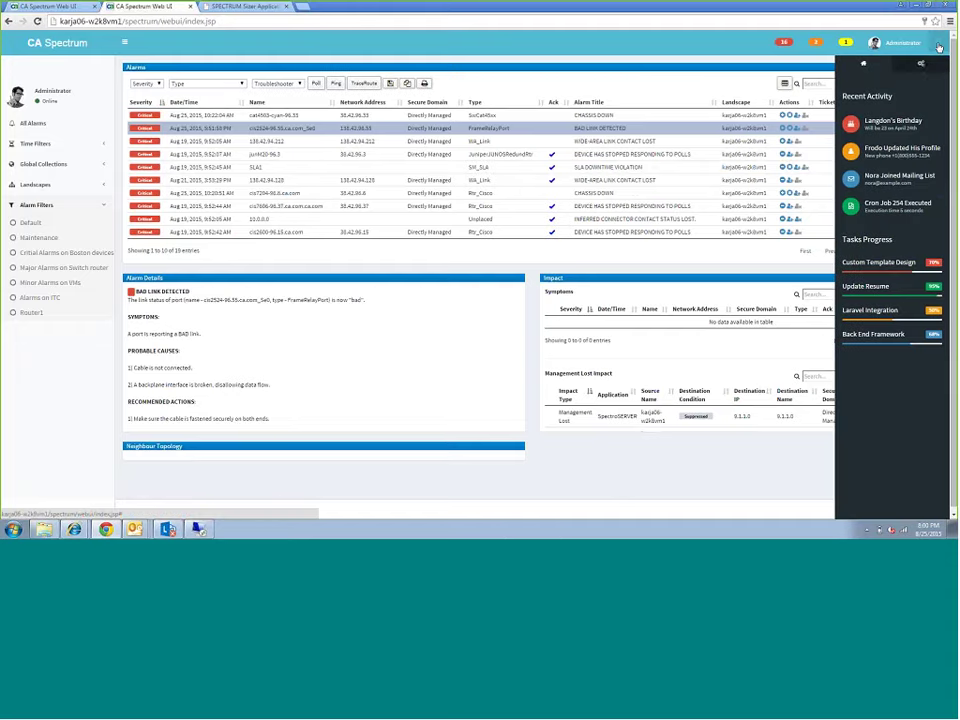
click(921, 63)
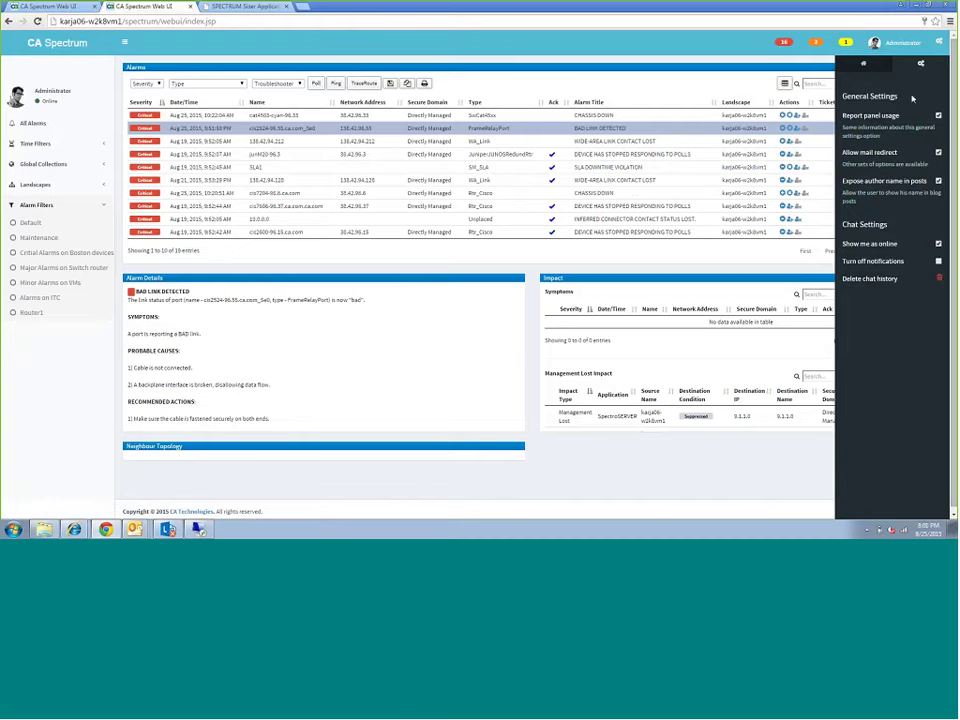
click(937, 42)
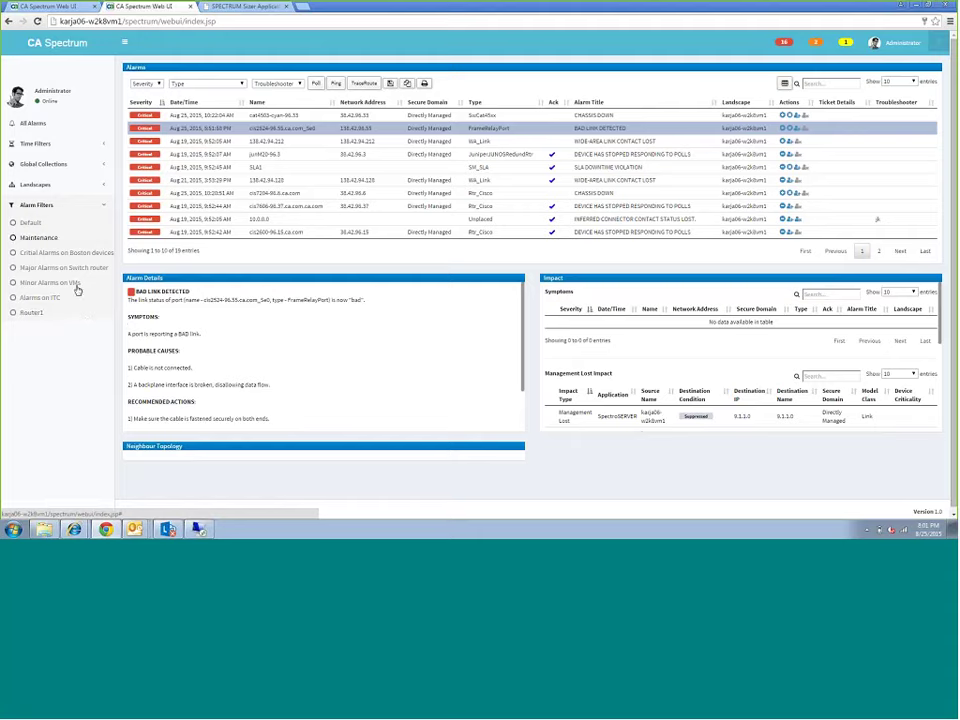
click(66, 6)
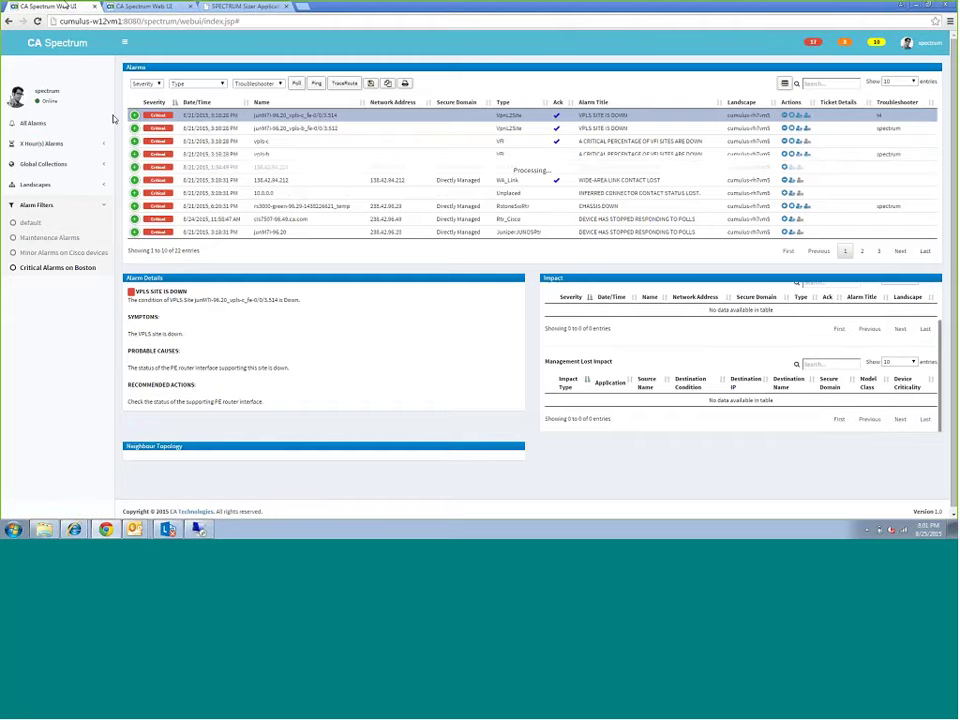